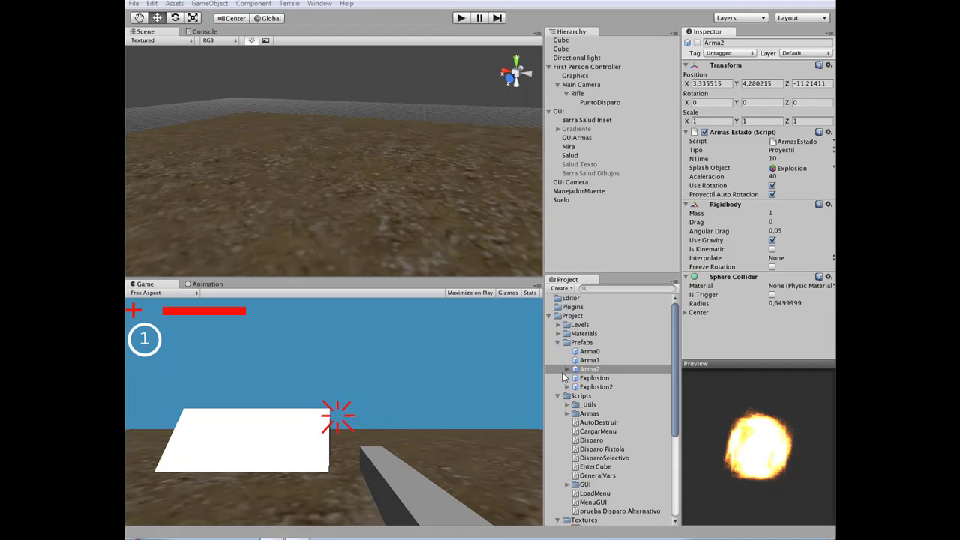
# Step: Expand the Armas scripts folder and open ArmasEstado in UniSciTE
pyautogui.click(566, 413)
pyautogui.doubleClick(607, 423)
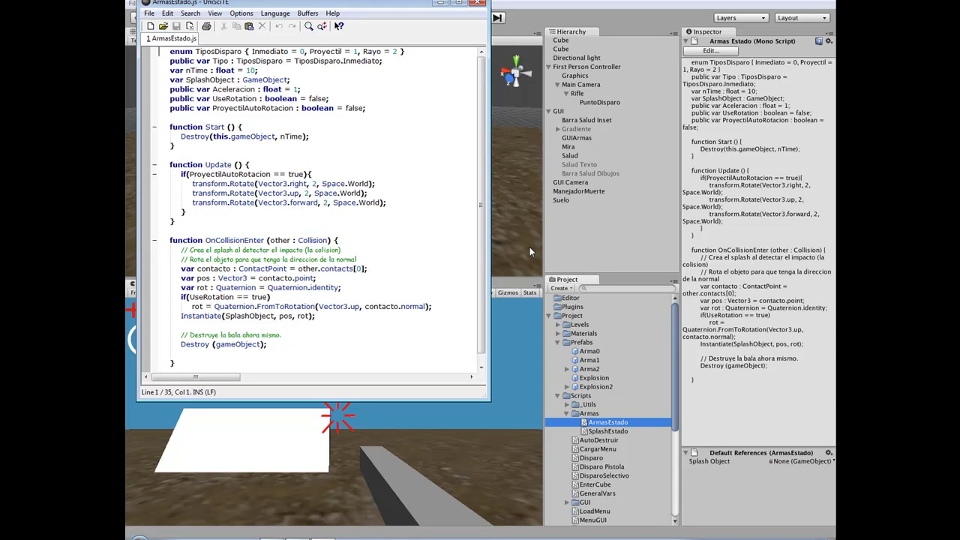
# Step: Duplicate the ProyectilAutoRotacion declaration twice on new lines below it
pyautogui.click(379, 108)
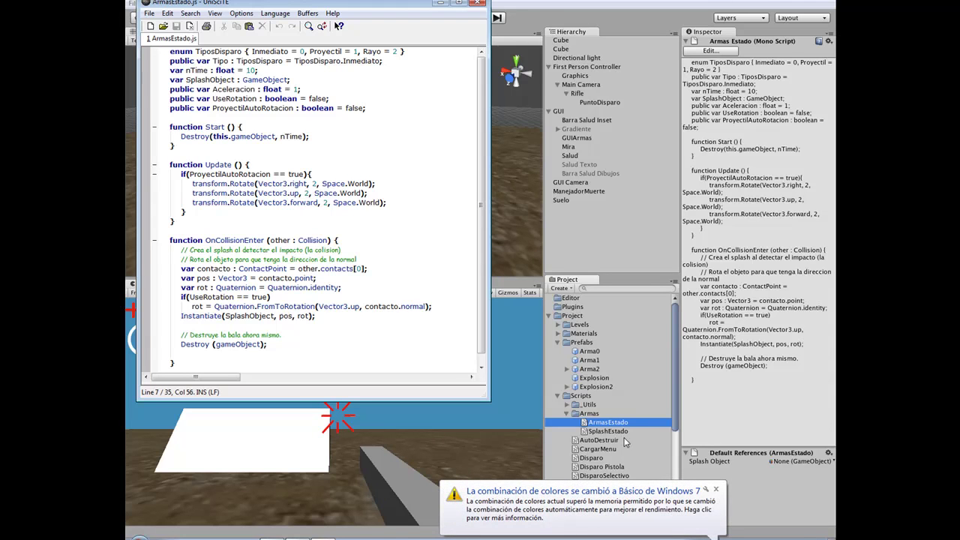
pyautogui.click(716, 491)
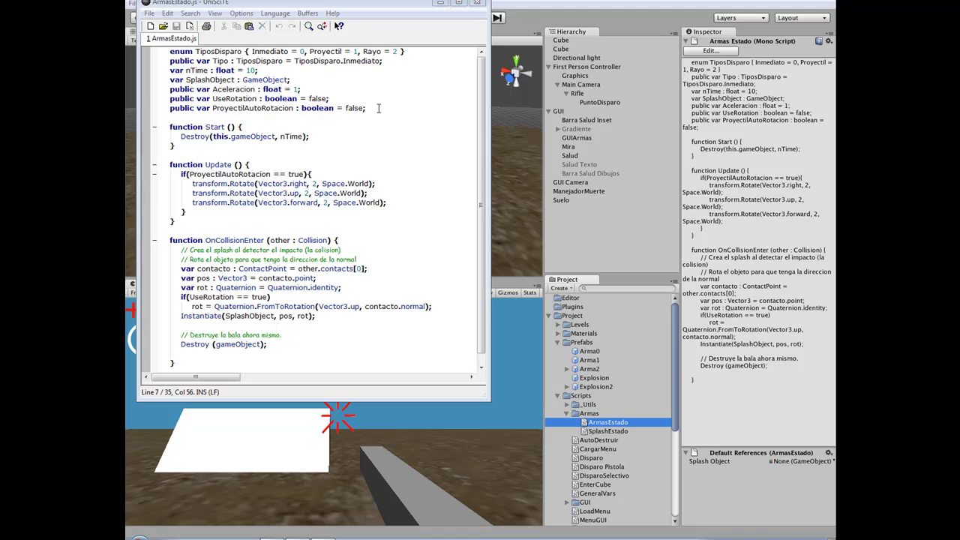
pyautogui.moveTo(377, 108); pyautogui.dragTo(168, 108)
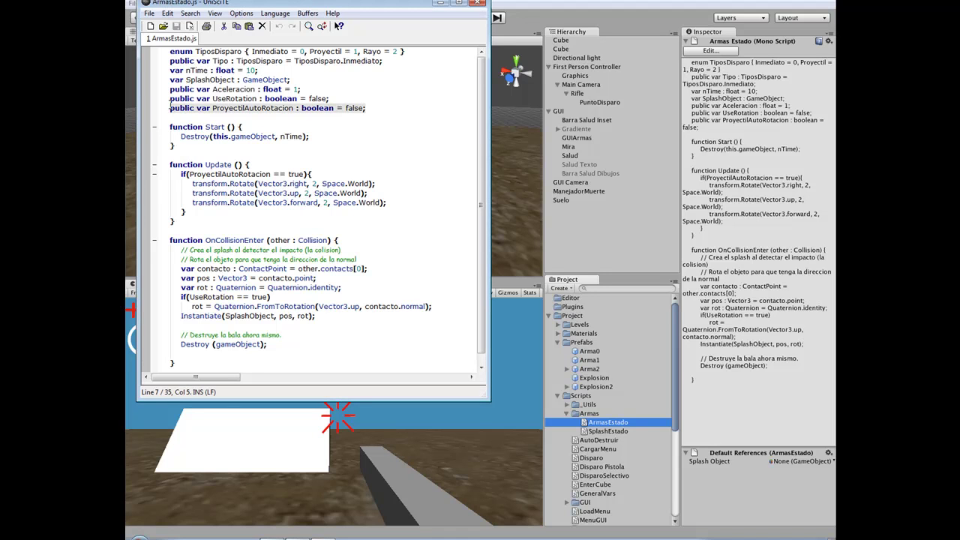
pyautogui.click(394, 108)
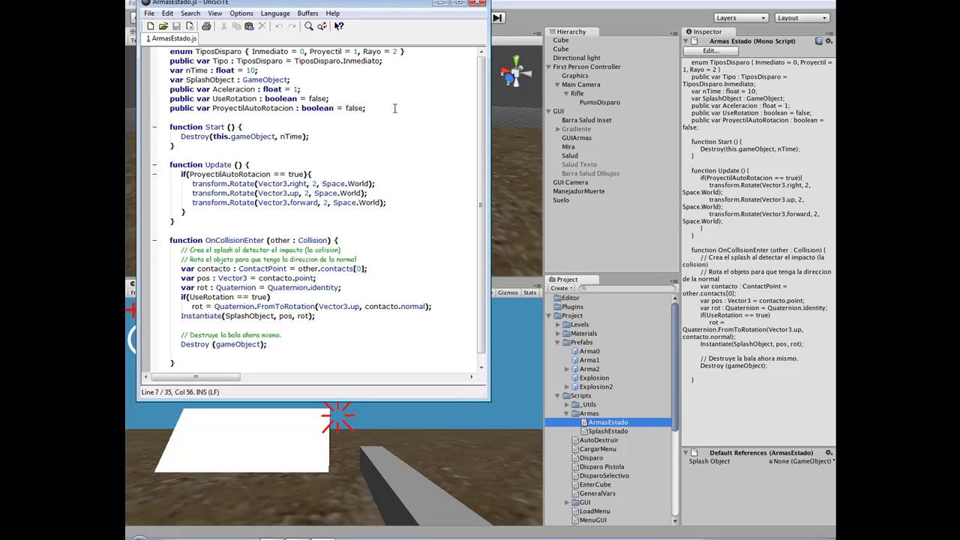
pyautogui.press('Return')
pyautogui.write('public var ProyectilAutoRotacion : boolean = false;')
pyautogui.press('Return')
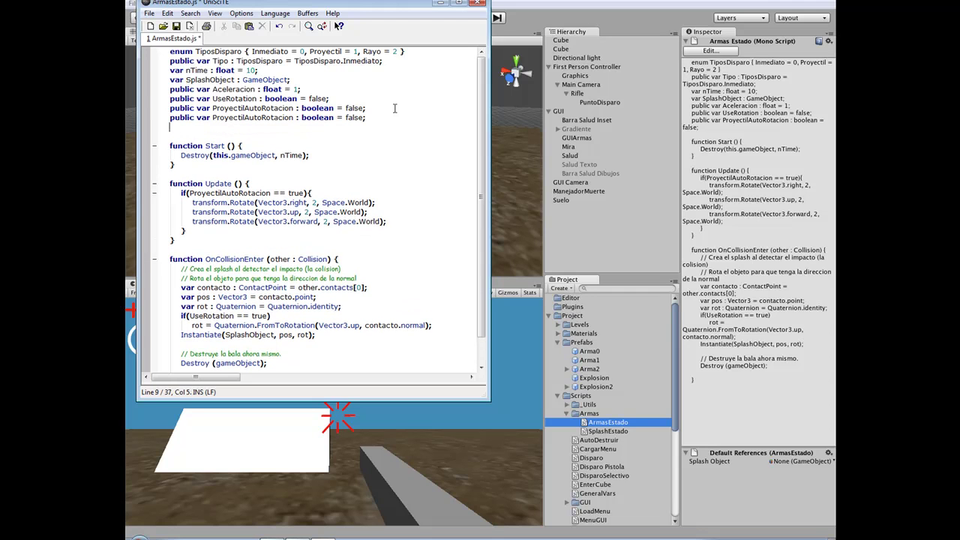
pyautogui.write('public var ProyectilAutoRotacion : boolean = false;')
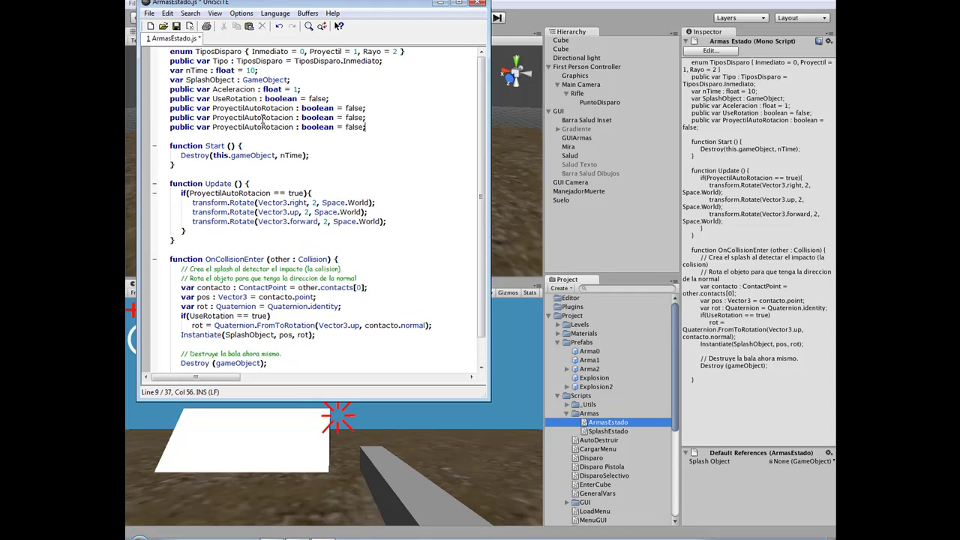
# Step: Rename both duplicated variables to MunicionTotal
pyautogui.doubleClick(263, 118)
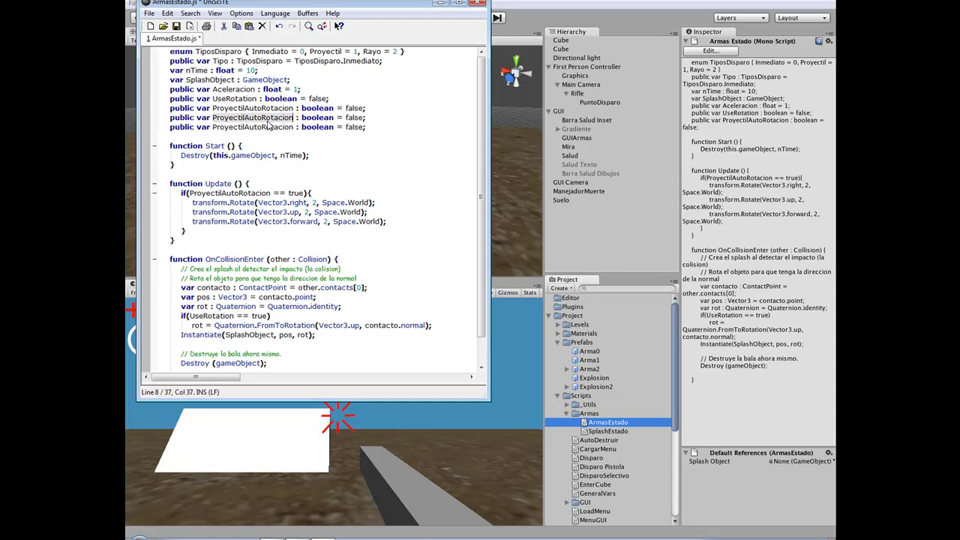
pyautogui.write('MunicionT')
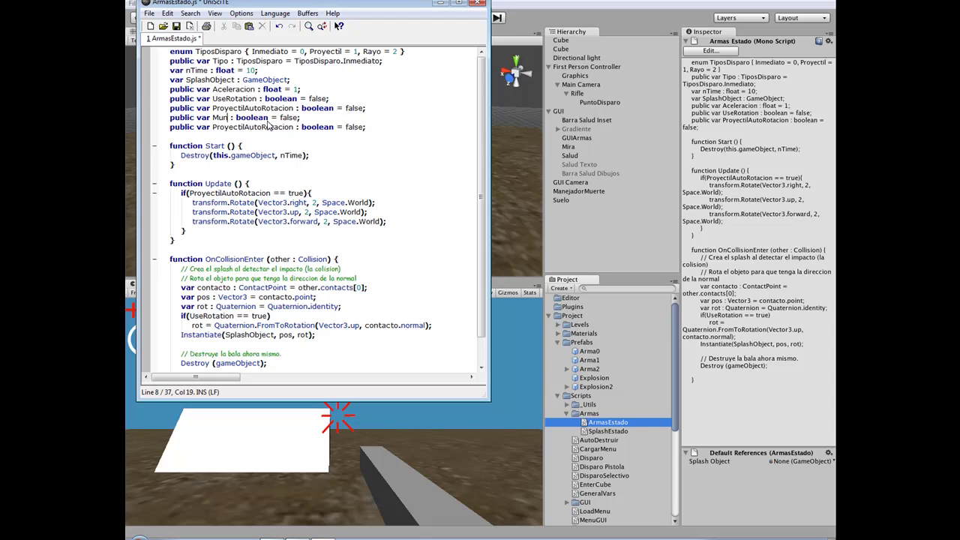
pyautogui.write('otal')
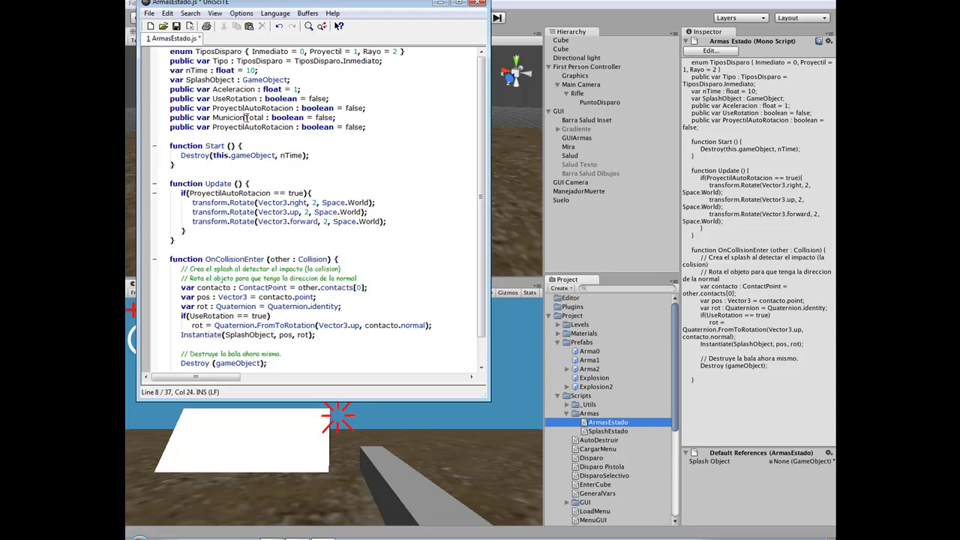
pyautogui.doubleClick(246, 119)
pyautogui.hotkey('ctrl', 'c')
pyautogui.doubleClick(262, 126)
pyautogui.hotkey('ctrl', 'v')
# Step: Change both copies' type to int and rename the second one MunicionActual
pyautogui.doubleClick(289, 118)
pyautogui.write('int')
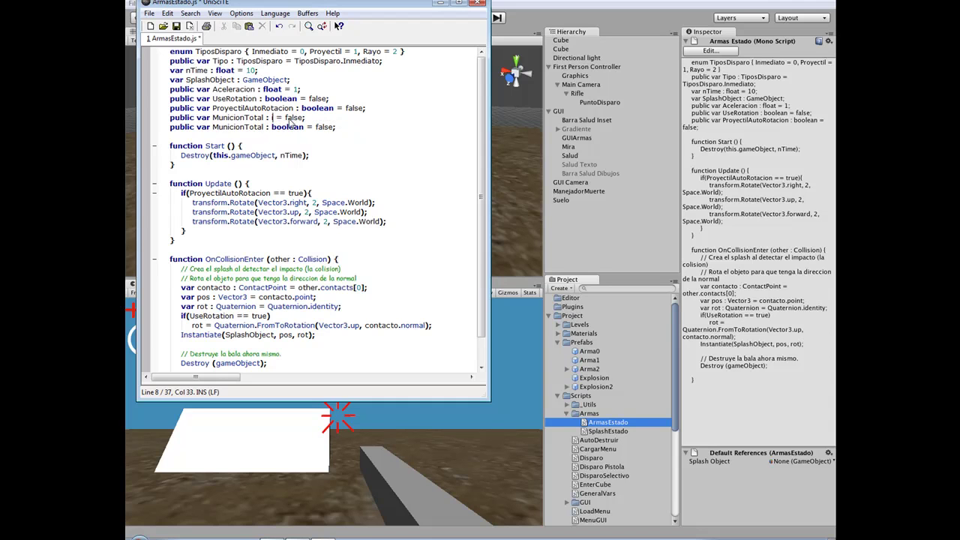
pyautogui.doubleClick(289, 128)
pyautogui.write('int')
pyautogui.moveTo(242, 127); pyautogui.dragTo(264, 128)
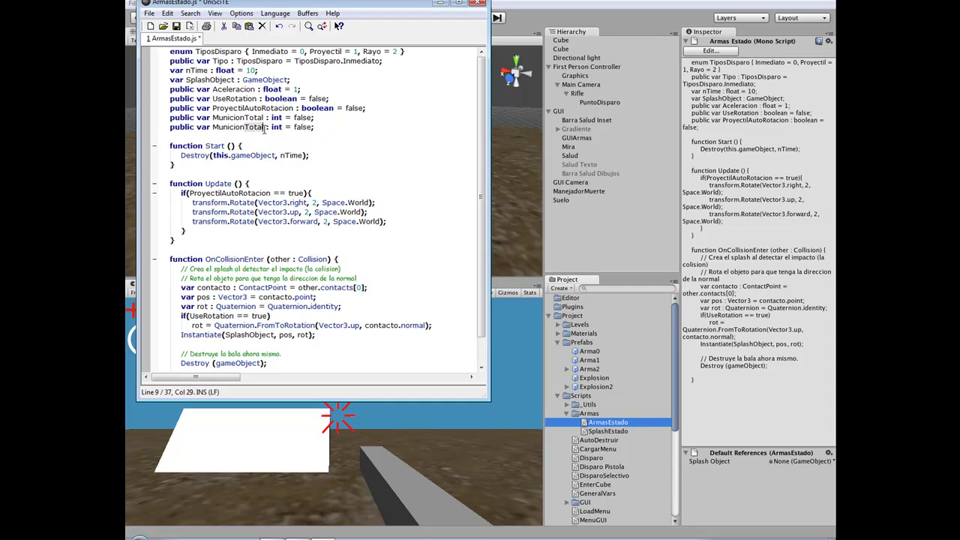
pyautogui.write('Actual')
pyautogui.click(337, 127)
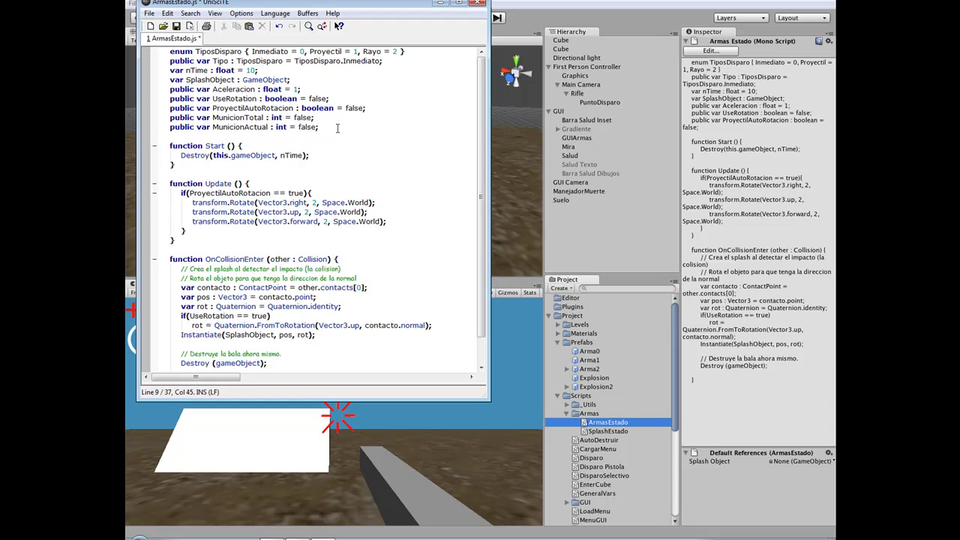
# Step: Replace false with 100 for MunicionTotal and 10 for MunicionActual
pyautogui.moveTo(284, 118); pyautogui.dragTo(311, 118)
pyautogui.doubleClick(304, 118)
pyautogui.write('100')
pyautogui.hotkey('shift', 'Right')
pyautogui.hotkey('shift', 'Right')
pyautogui.hotkey('shift', 'Right')
pyautogui.write('10')
pyautogui.press('BackSpace')
pyautogui.press('BackSpace')
pyautogui.press('BackSpace')
pyautogui.click(323, 122)
# Step: Highlight the two ammo variables, then select First Person Controller back in Unity
pyautogui.doubleClick(241, 128)
pyautogui.doubleClick(245, 118)
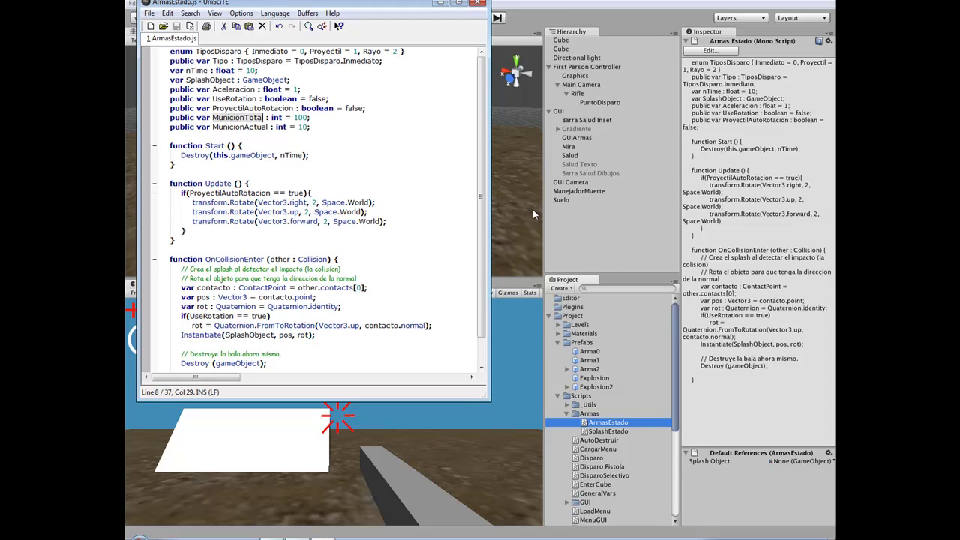
pyautogui.click(573, 68)
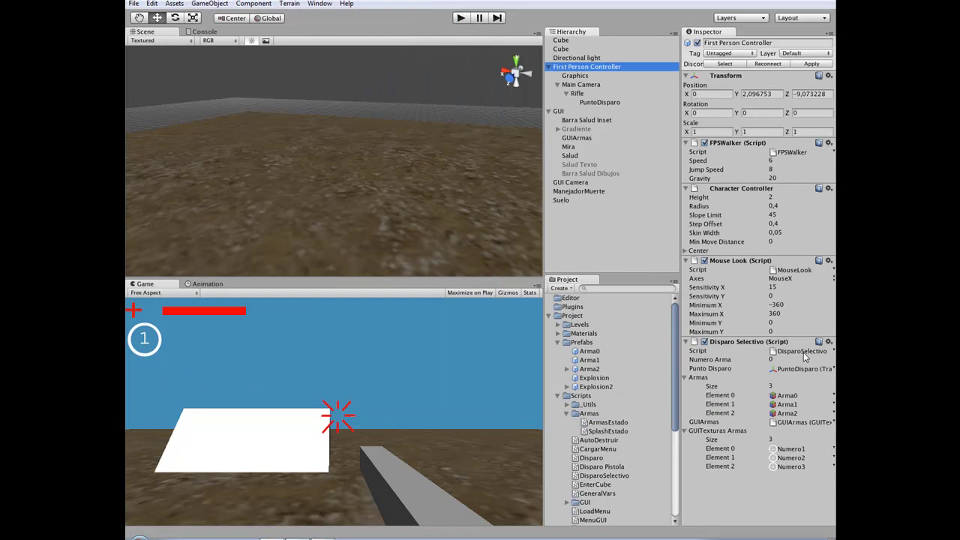
# Step: View DisparoSelectivo in an enlarged editor window moved aside, then return to Unity
pyautogui.doubleClick(803, 356)
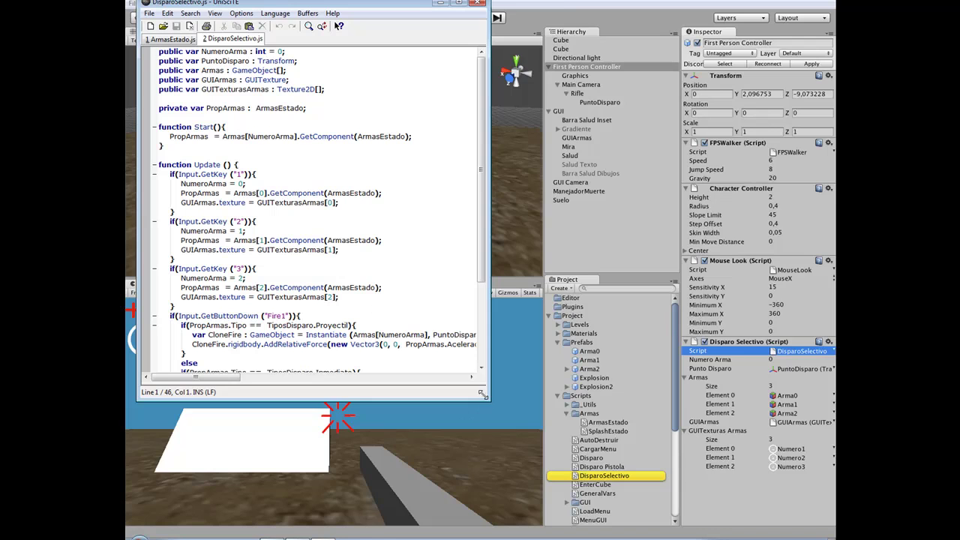
pyautogui.moveTo(482, 394); pyautogui.dragTo(561, 498)
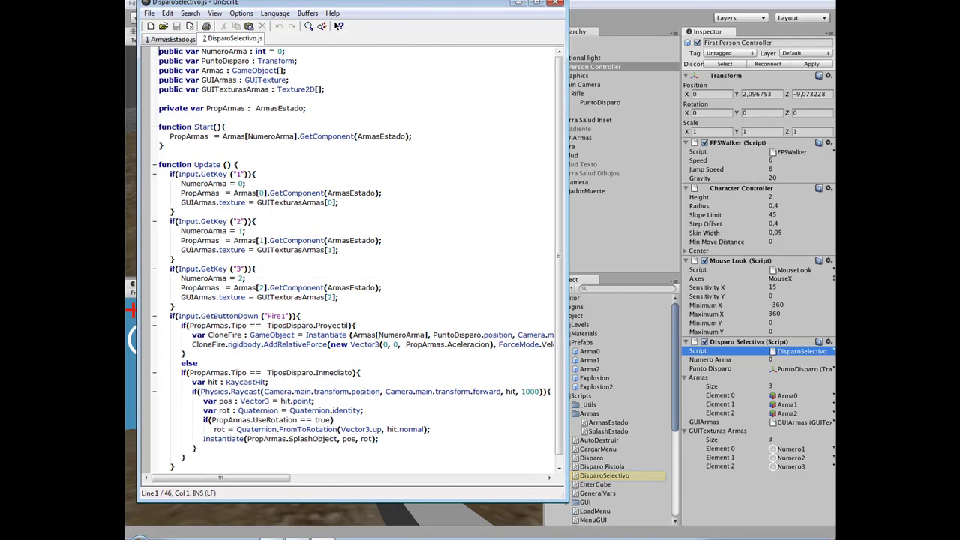
pyautogui.moveTo(392, 4); pyautogui.dragTo(523, 17)
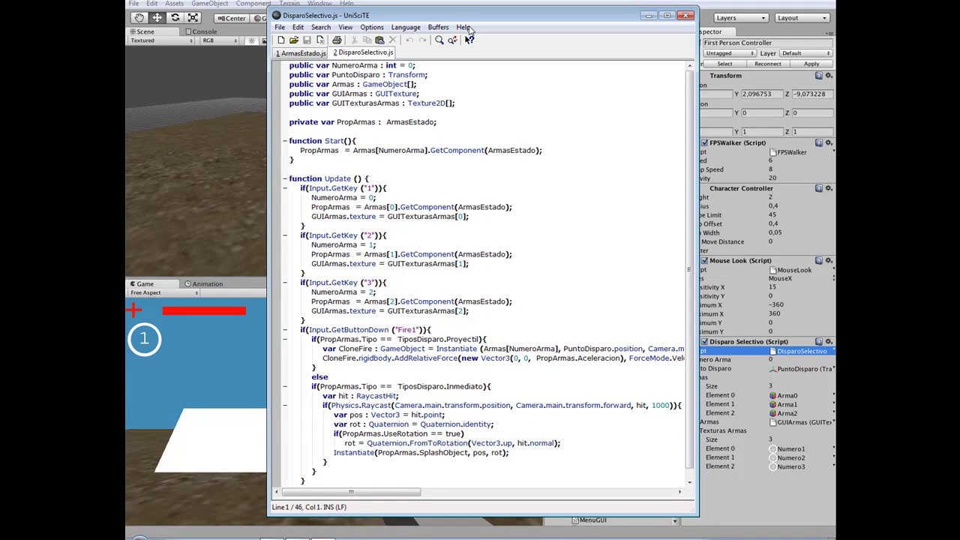
pyautogui.click(256, 194)
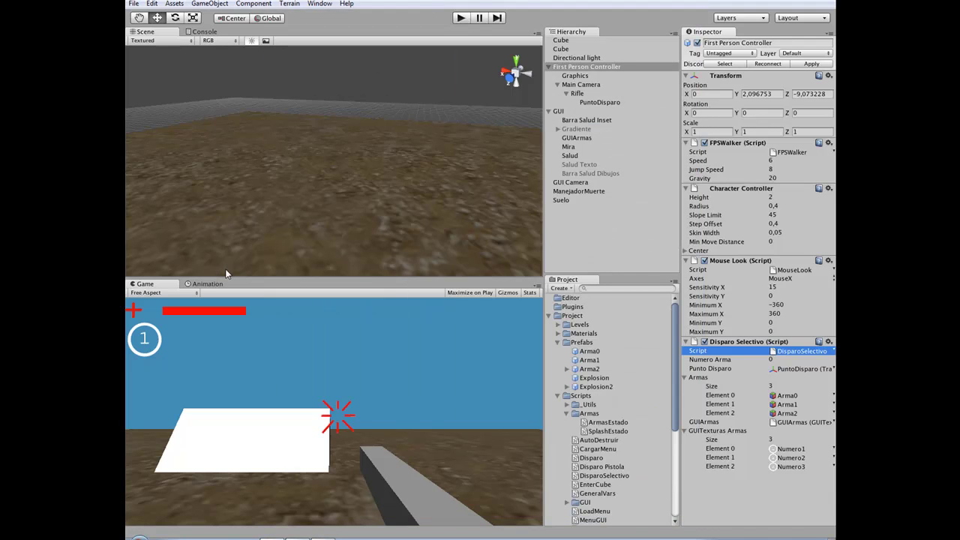
# Step: Create a new GUI Text object from the GameObject menu
pyautogui.click(213, 4)
pyautogui.moveTo(223, 30)
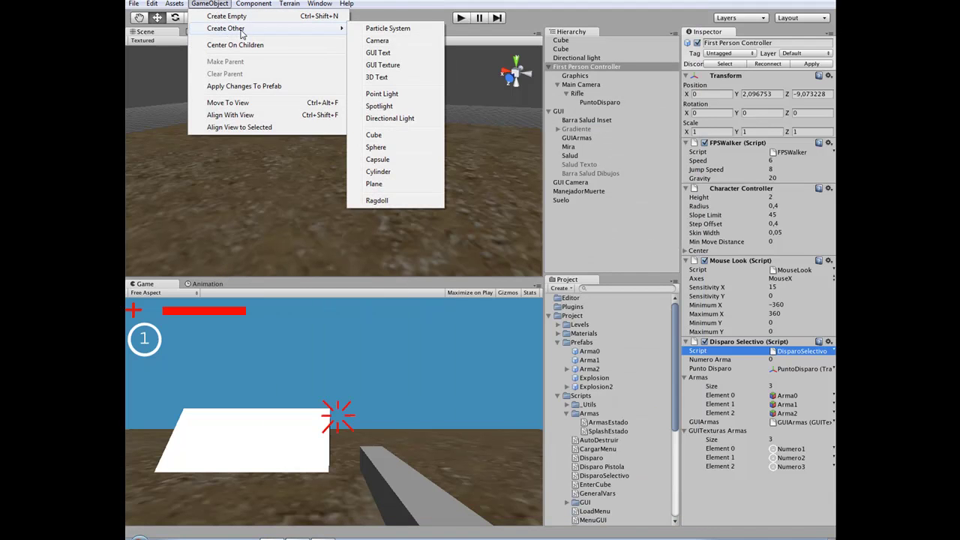
pyautogui.click(381, 54)
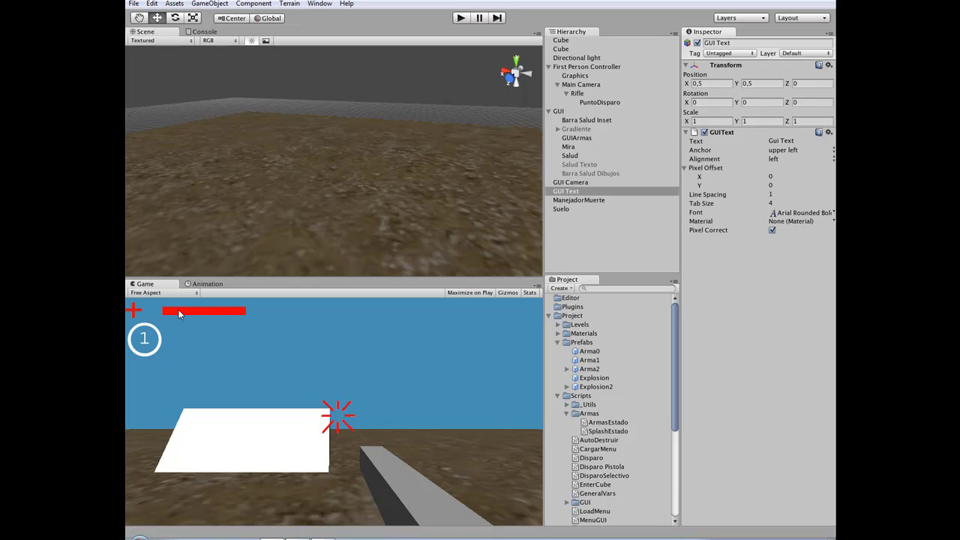
# Step: Set the GUI Text's text to 100 and its layer to GUI
pyautogui.click(796, 141)
pyautogui.write('100')
pyautogui.press('Return')
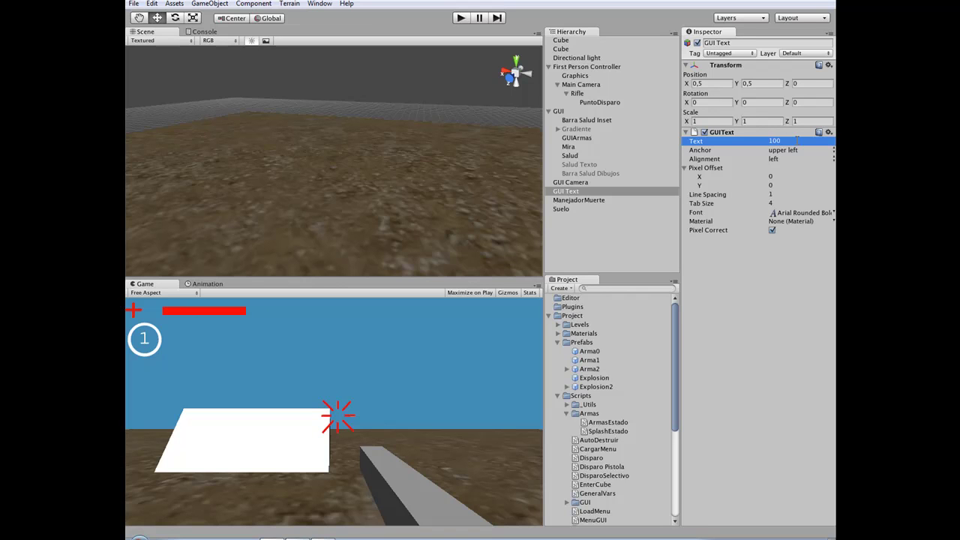
pyautogui.click(828, 55)
pyautogui.click(786, 106)
# Step: Undo the accidental rotation change, set rotation X to 0, and reapply the GUI layer
pyautogui.moveTo(686, 102)
pyautogui.mouseDown()
pyautogui.moveTo(674, 102)
pyautogui.moveTo(685, 102)
pyautogui.mouseUp()
pyautogui.hotkey('ctrl', 'z')
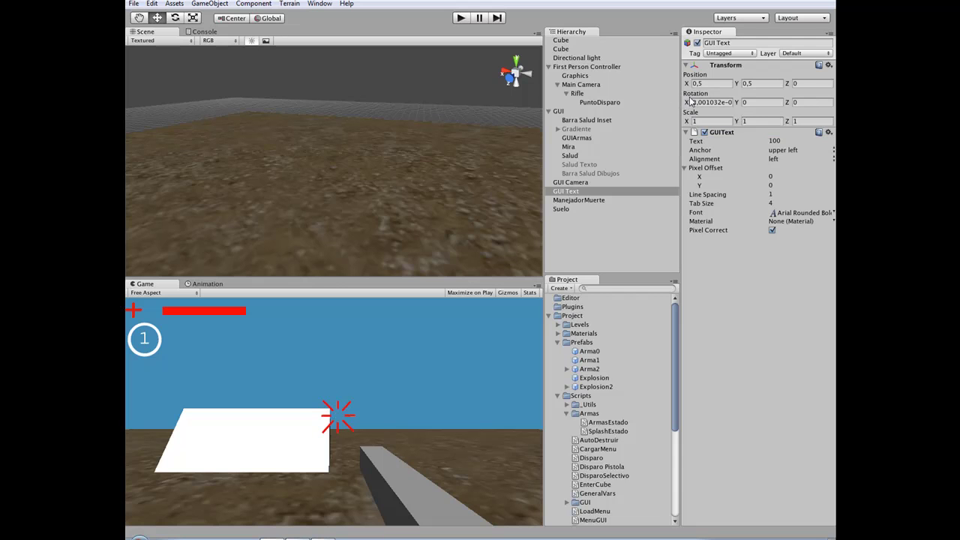
pyautogui.click(724, 103)
pyautogui.write('0')
pyautogui.click(825, 53)
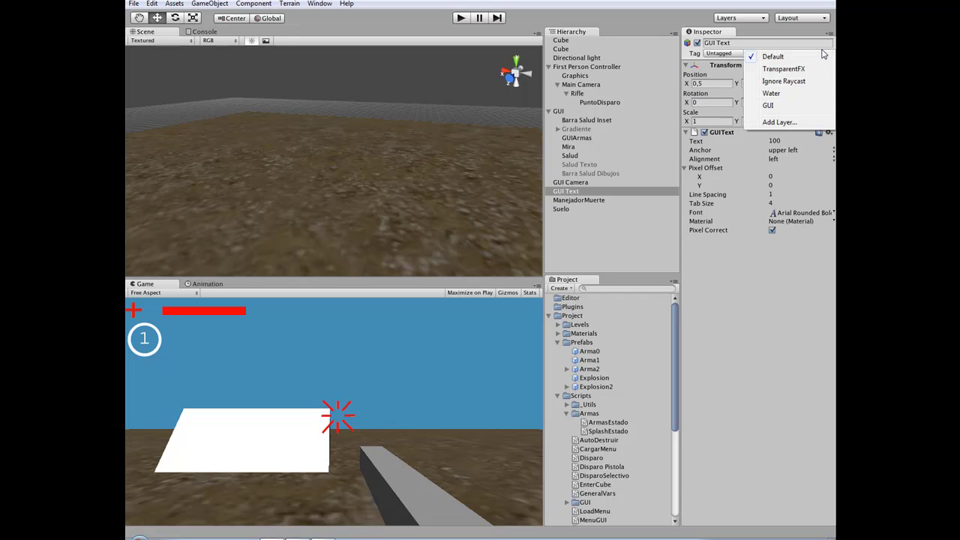
pyautogui.click(796, 105)
# Step: Position the 100 text beside the ammo circle and parent it under GUI
pyautogui.moveTo(689, 84); pyautogui.dragTo(676, 83)
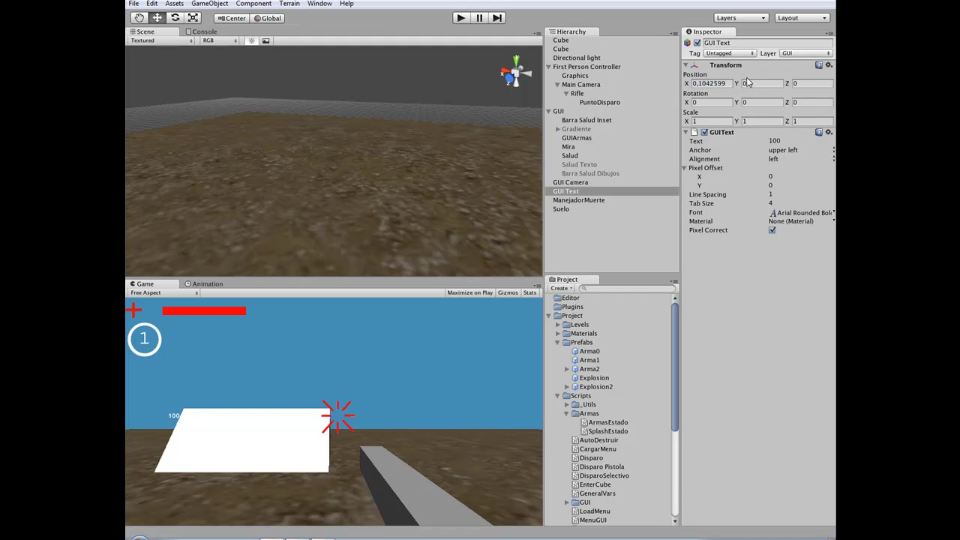
pyautogui.moveTo(736, 84); pyautogui.dragTo(750, 84)
pyautogui.moveTo(697, 84); pyautogui.dragTo(695, 85)
pyautogui.moveTo(568, 191); pyautogui.dragTo(559, 111)
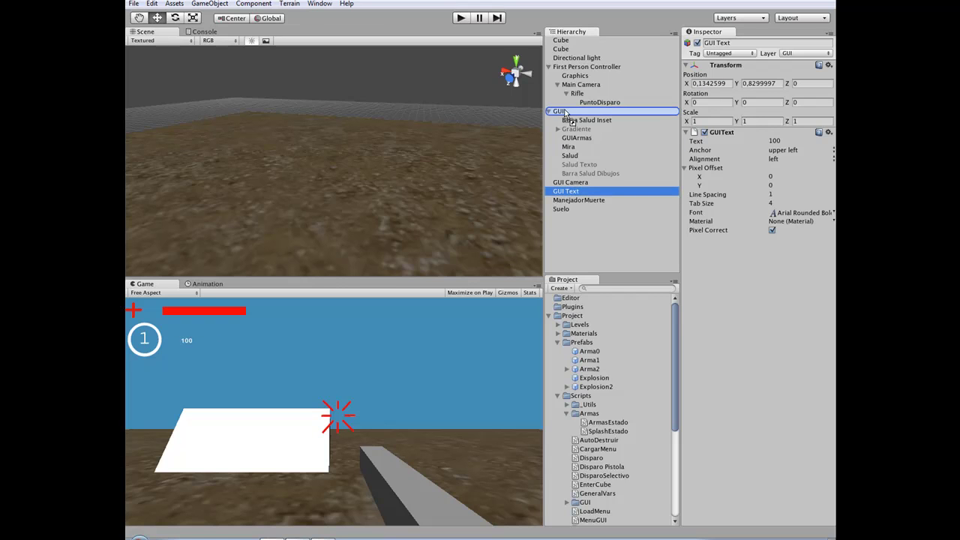
# Step: Rename the GUI Text object to GUI Municion and open DisparoSelectivo.js in UniSciTE
pyautogui.click(579, 155)
pyautogui.click(579, 140)
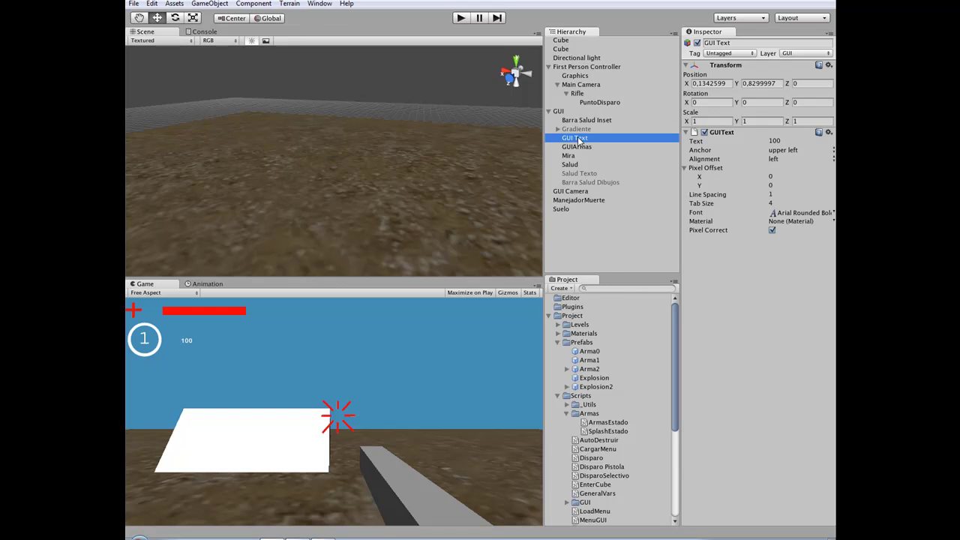
pyautogui.click(592, 140)
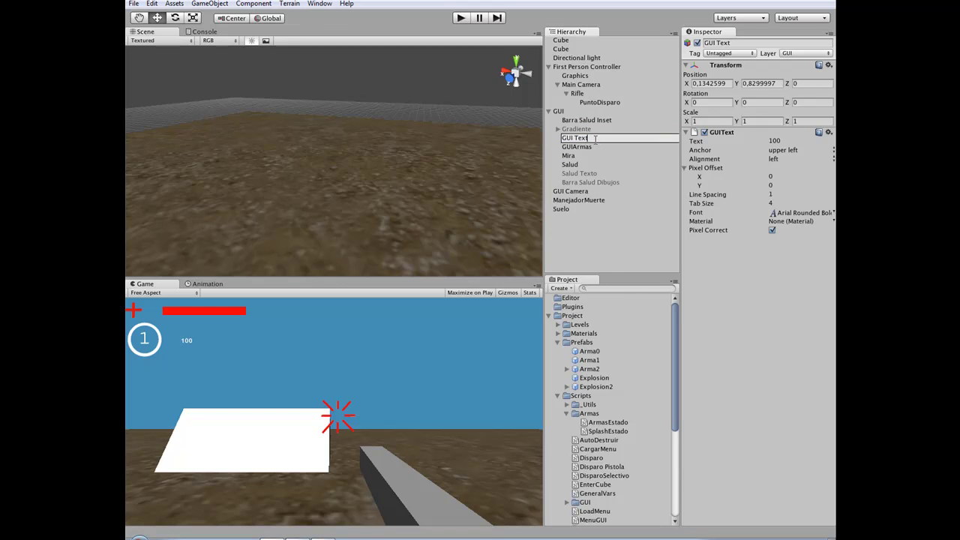
pyautogui.press('BackSpace')
pyautogui.press('BackSpace')
pyautogui.press('BackSpace')
pyautogui.press('BackSpace')
pyautogui.press('BackSpace')
pyautogui.write('Mun')
pyautogui.write('n')
pyautogui.press('Return')
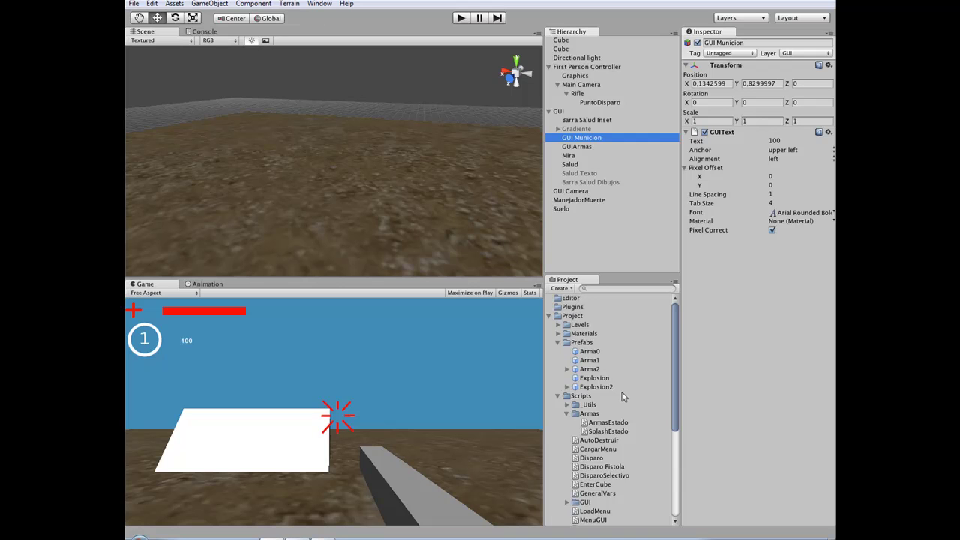
pyautogui.doubleClick(603, 476)
pyautogui.click(404, 105)
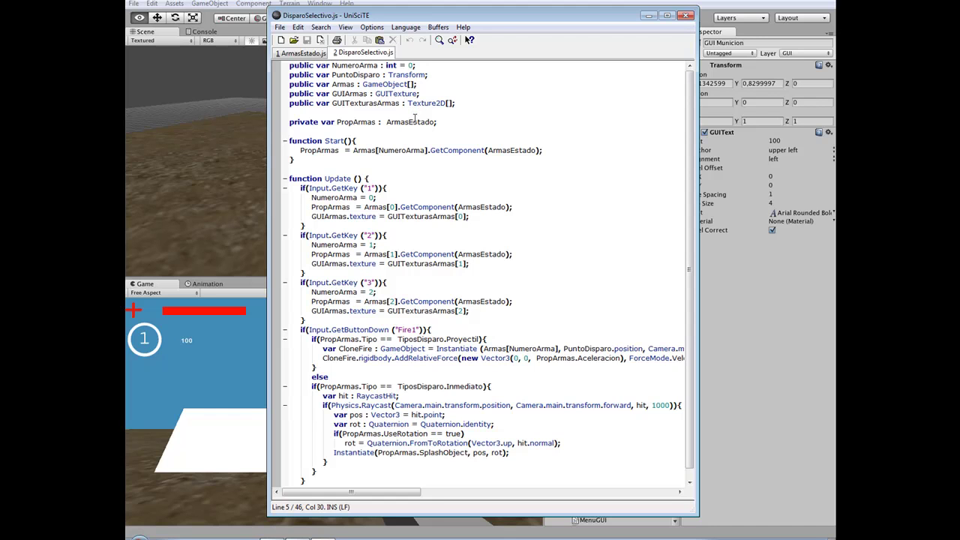
# Step: Copy the GUIArmas declaration and paste it as a new line below
pyautogui.click(474, 105)
pyautogui.moveTo(441, 94); pyautogui.dragTo(272, 96)
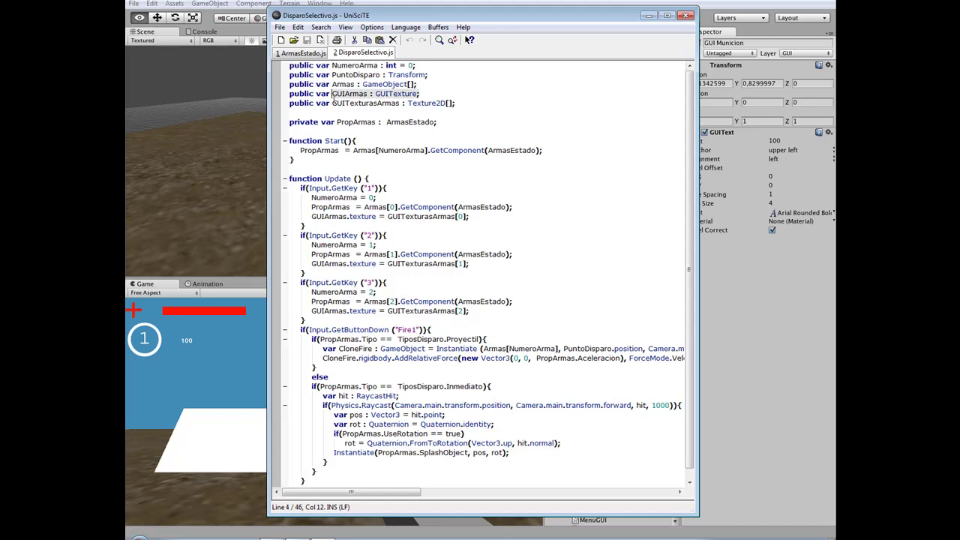
pyautogui.hotkey('ctrl', 'c')
pyautogui.click(388, 113)
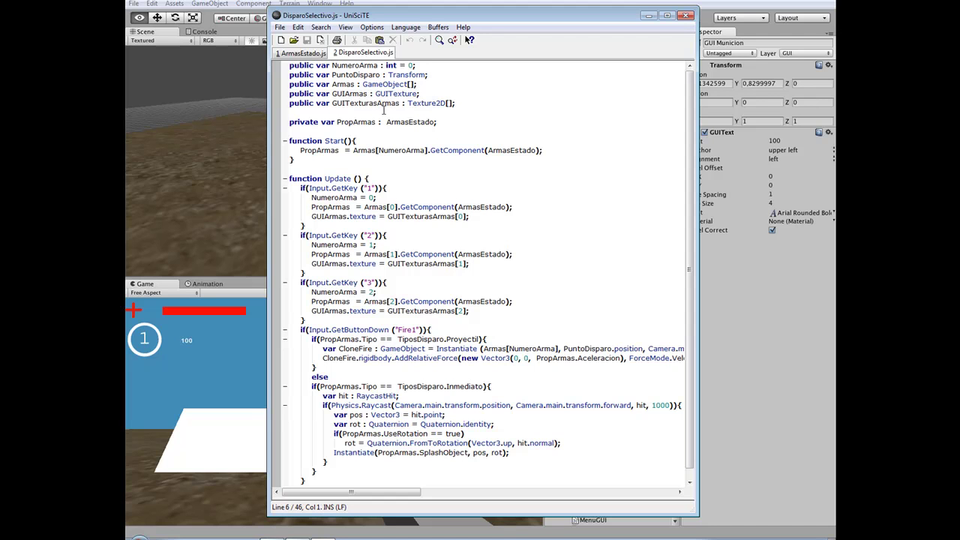
pyautogui.hotkey('ctrl', 'v')
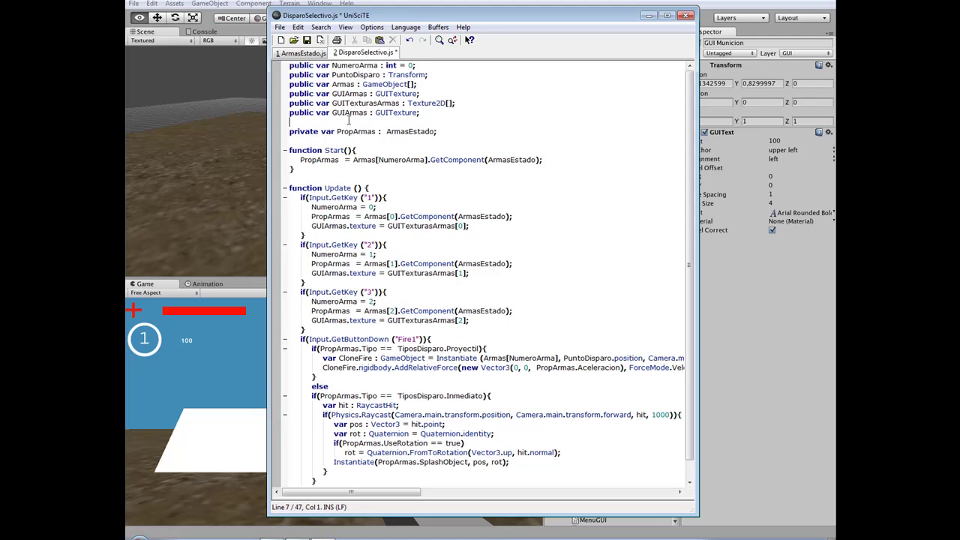
# Step: Rename the pasted variable to GUIMunicion of type GUIText, ending with a semicolon
pyautogui.doubleClick(347, 112)
pyautogui.click(367, 113)
pyautogui.press('BackSpace')
pyautogui.press('BackSpace')
pyautogui.press('BackSpace')
pyautogui.press('BackSpace')
pyautogui.press('BackSpace')
pyautogui.write('Municion')
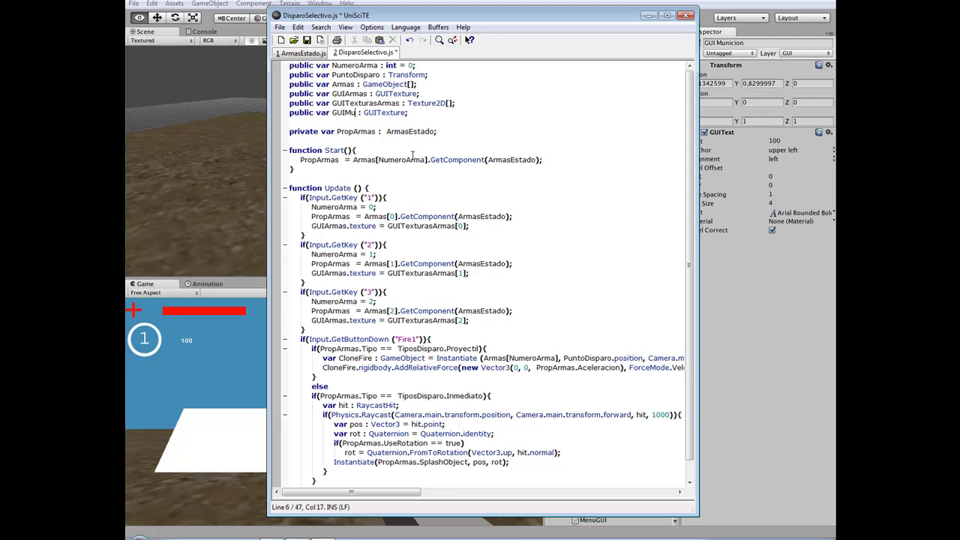
pyautogui.click(428, 113)
pyautogui.press('BackSpace')
pyautogui.press('BackSpace')
pyautogui.press('BackSpace')
pyautogui.press('BackSpace')
pyautogui.write(';')
pyautogui.click(429, 120)
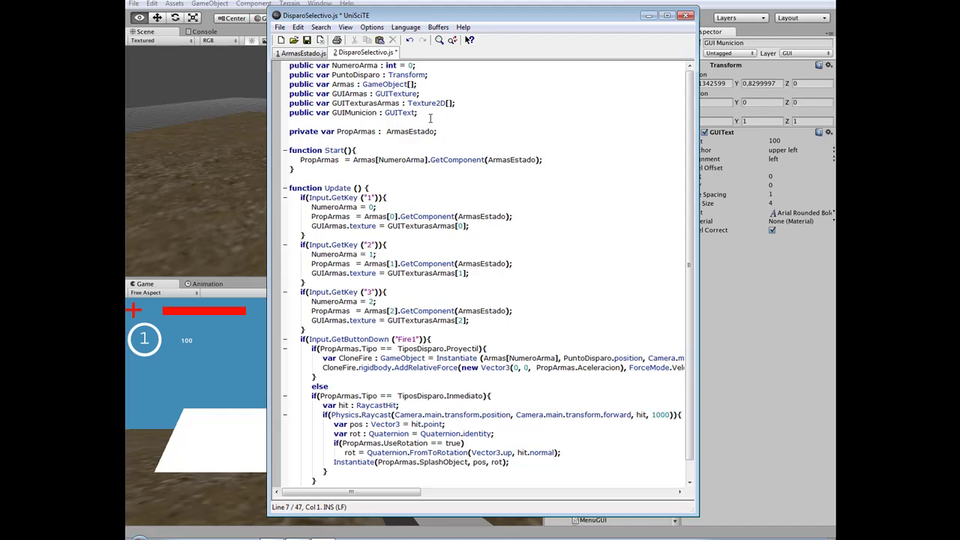
pyautogui.click(439, 111)
# Step: In the weapon 1 branch, add GUIMunicion.text = PropArmas.MunicionActual.ToString()
pyautogui.click(495, 229)
pyautogui.press('Return')
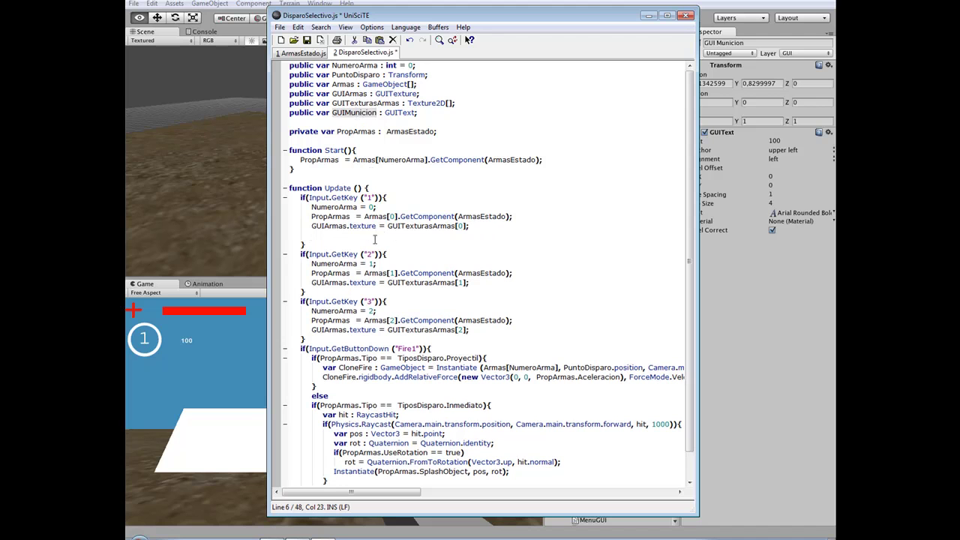
pyautogui.write('GUIMunicion.text')
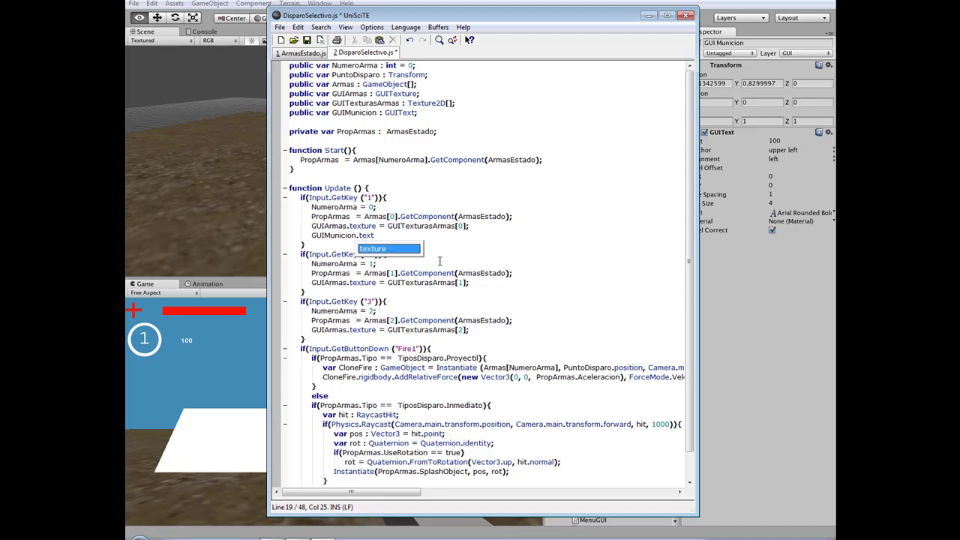
pyautogui.write(' =')
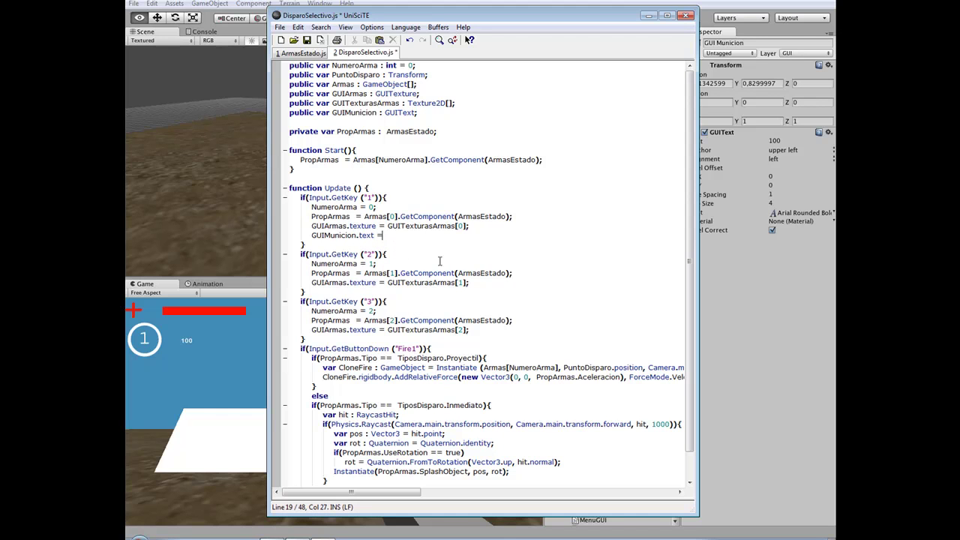
pyautogui.doubleClick(334, 217)
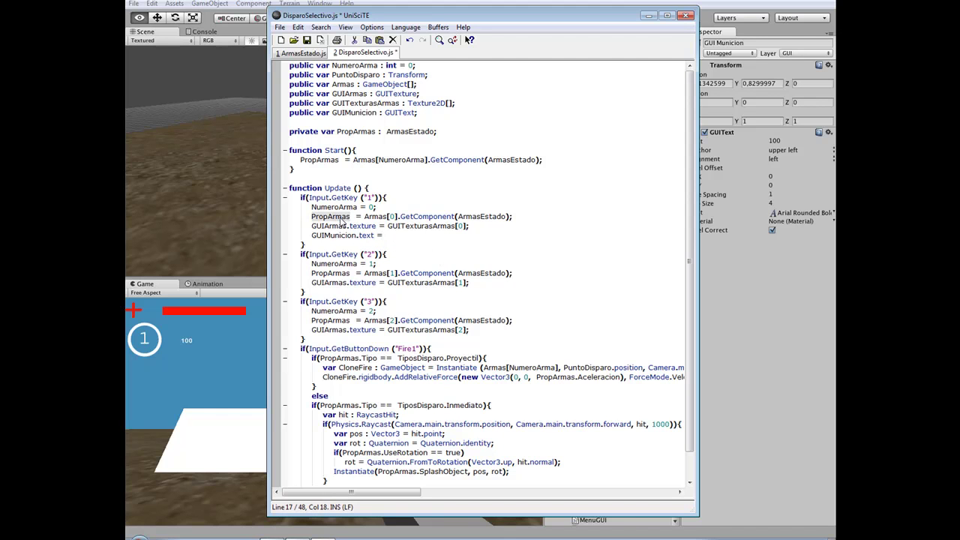
pyautogui.click(411, 239)
pyautogui.hotkey('ctrl', 'v')
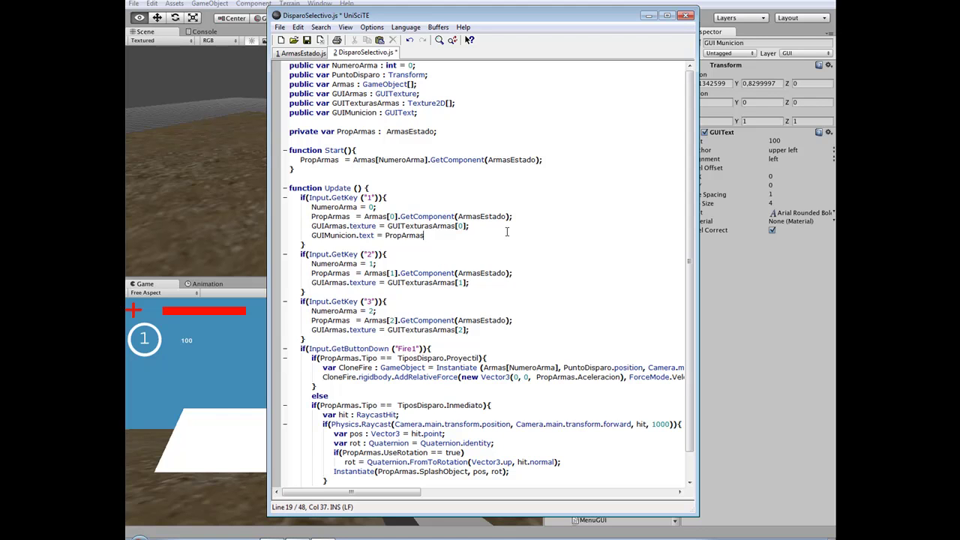
pyautogui.write('-')
pyautogui.write('.')
pyautogui.write('M')
pyautogui.write('unicionActual')
pyautogui.write('.T')
pyautogui.write('o')
pyautogui.write('String();')
# Step: Highlight PropArmas, ArmasEstado and GUIArmas while explaining, then select the ammo-text line
pyautogui.moveTo(310, 235); pyautogui.dragTo(553, 234)
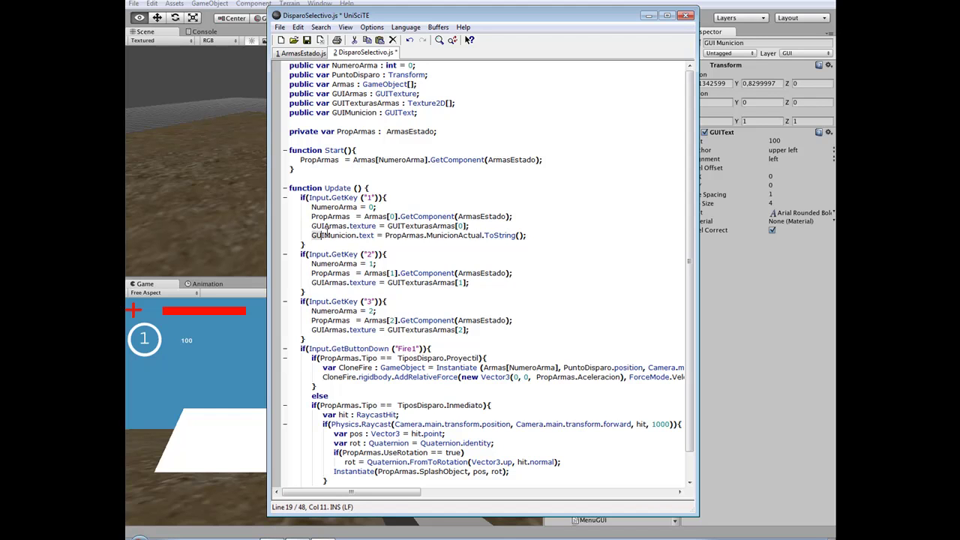
pyautogui.click(330, 216)
pyautogui.doubleClick(330, 216)
pyautogui.doubleClick(481, 216)
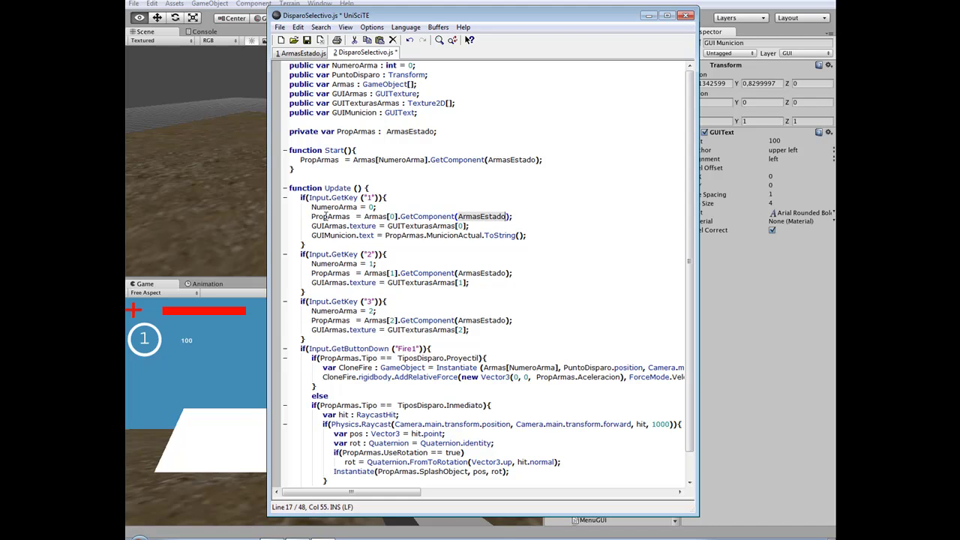
pyautogui.doubleClick(327, 216)
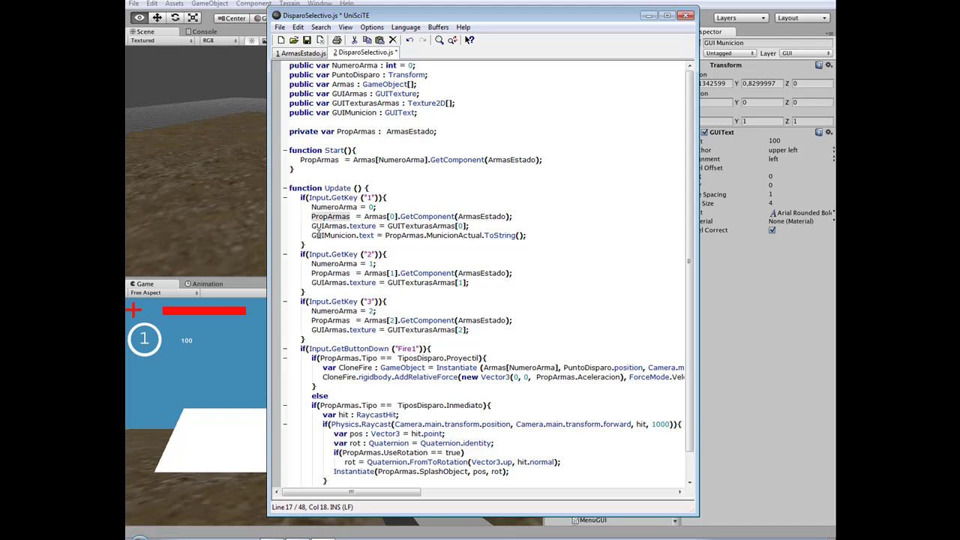
pyautogui.doubleClick(410, 226)
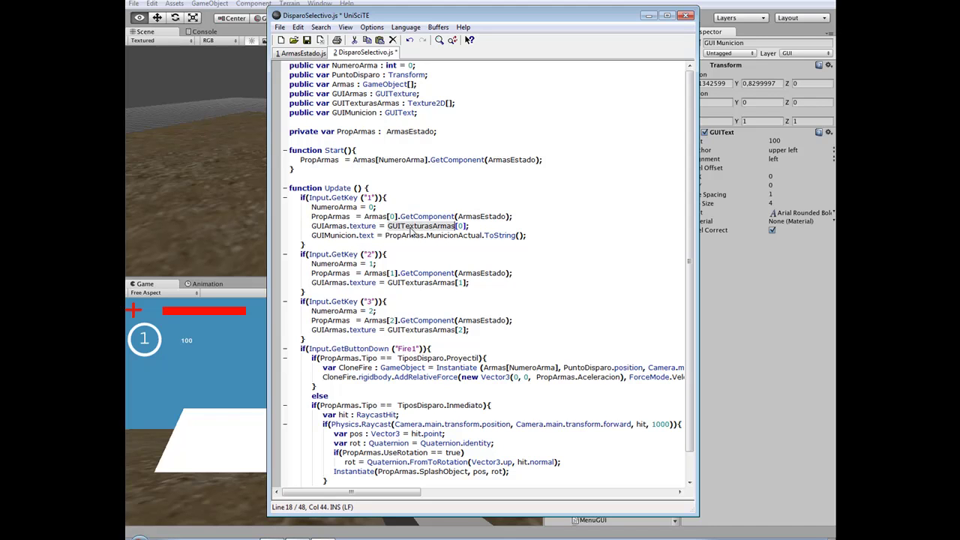
pyautogui.doubleClick(330, 226)
pyautogui.click(330, 235)
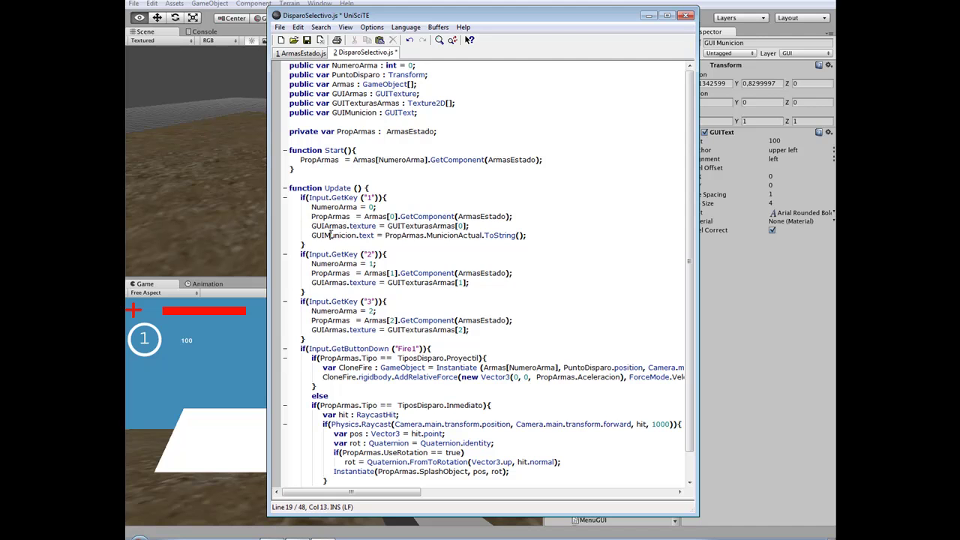
pyautogui.moveTo(312, 234); pyautogui.dragTo(533, 237)
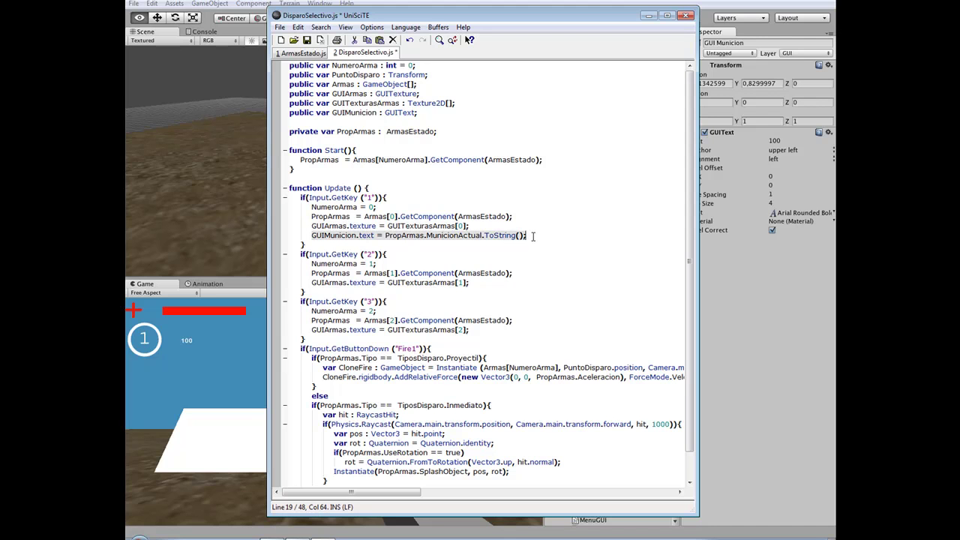
# Step: Paste the ammo-text line into the weapon 2 and weapon 3 branches and save
pyautogui.click(484, 283)
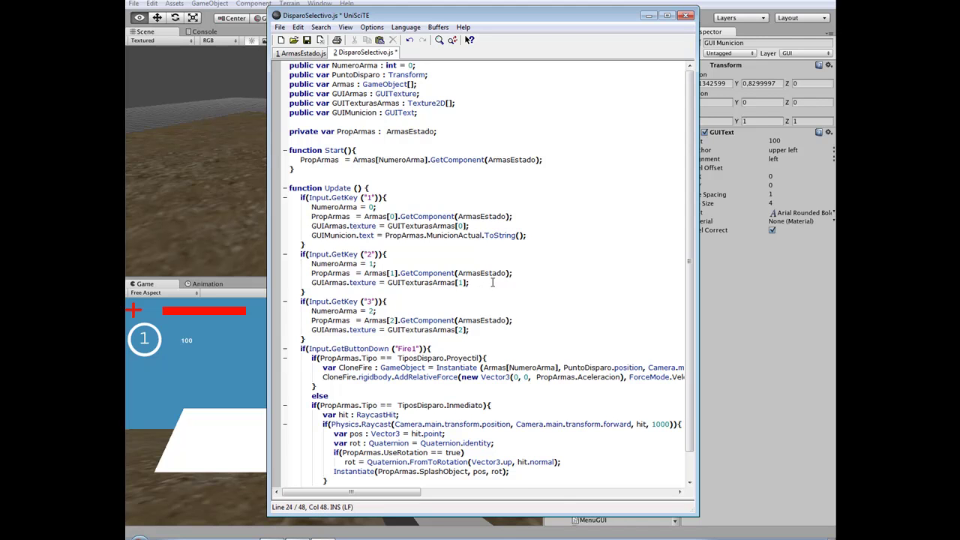
pyautogui.press('Return')
pyautogui.hotkey('ctrl', 'v')
pyautogui.click(486, 340)
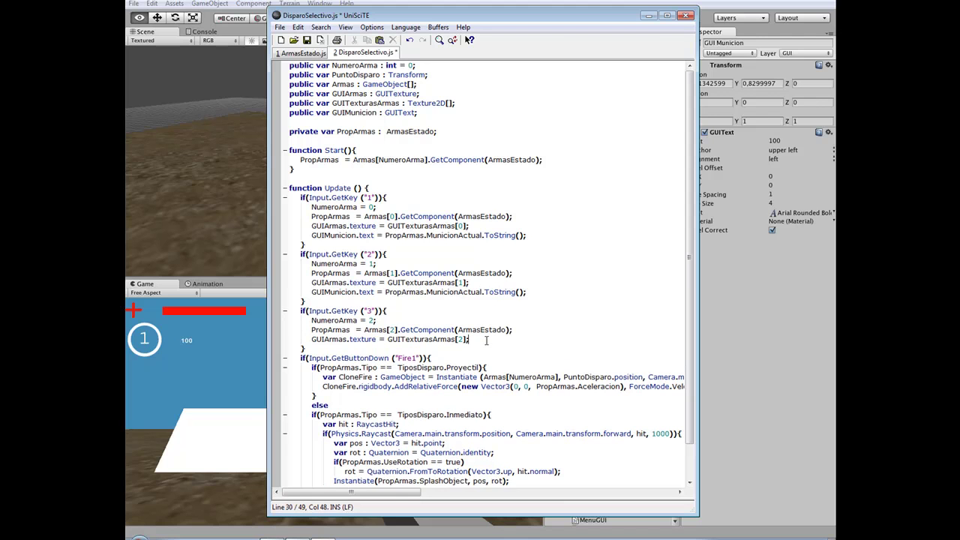
pyautogui.press('Return')
pyautogui.hotkey('ctrl', 'v')
pyautogui.hotkey('ctrl', 's')
# Step: Paste the ammo-text line into Start below the PropArmas line
pyautogui.click(554, 279)
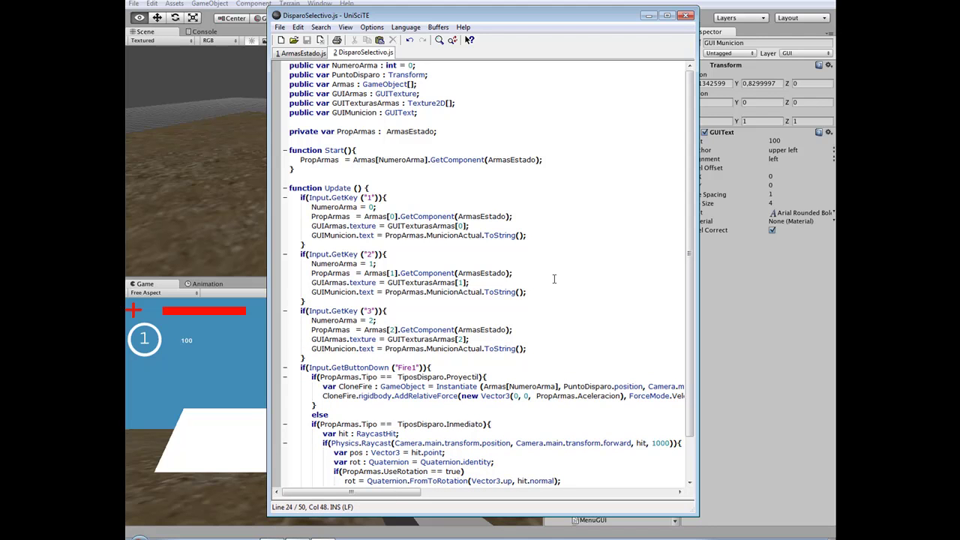
pyautogui.click(581, 158)
pyautogui.press('Return')
pyautogui.hotkey('ctrl', 'v')
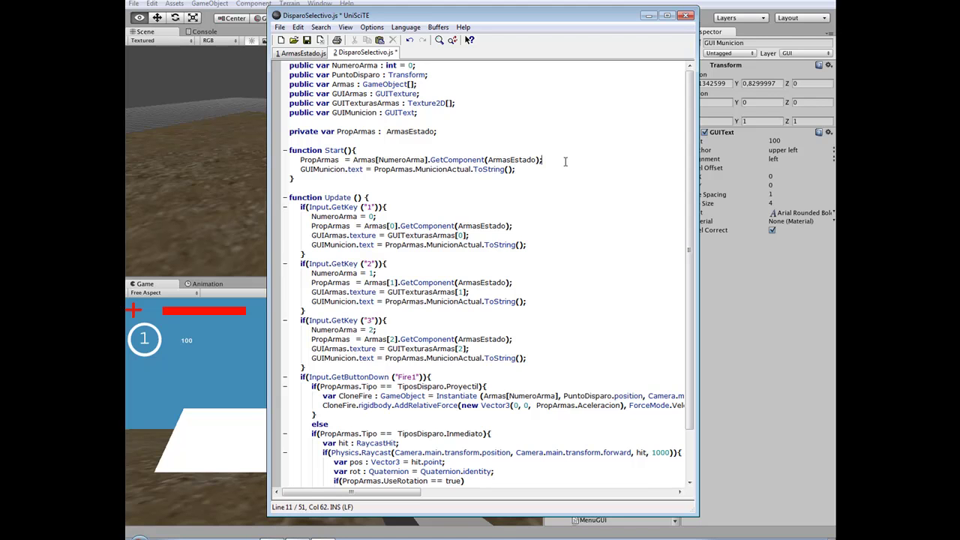
# Step: Copy weapon 1's GUIArmas.texture line into Start under PropArmas
pyautogui.press('Return')
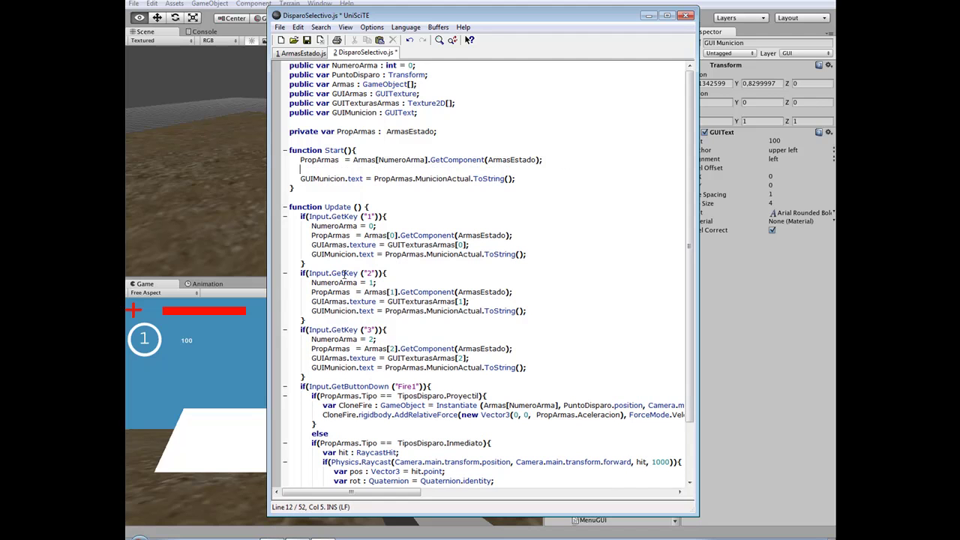
pyautogui.moveTo(311, 245); pyautogui.dragTo(473, 245)
pyautogui.click(458, 170)
pyautogui.hotkey('ctrl', 'v')
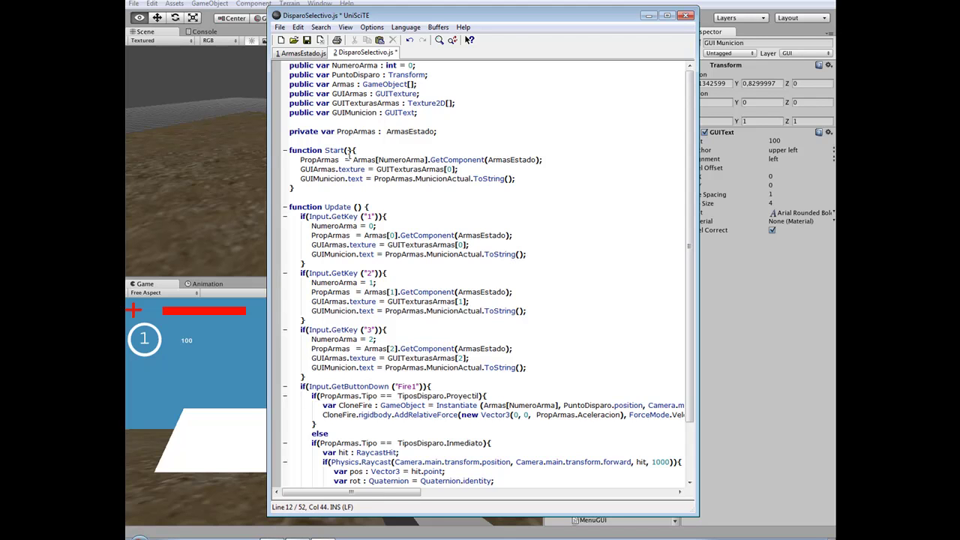
# Step: Replace the pasted line's 0 index with NumeroArma, save, and add a blank line
pyautogui.doubleClick(403, 160)
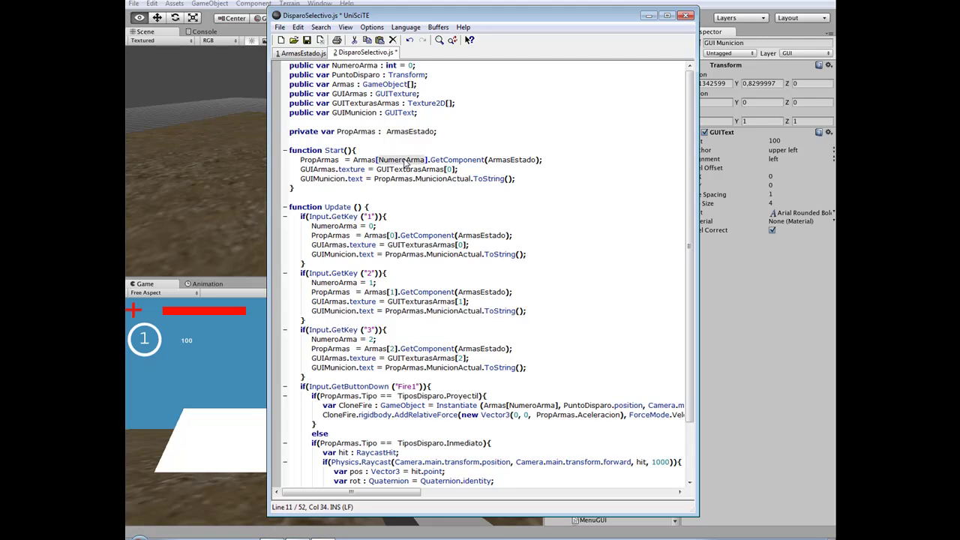
pyautogui.doubleClick(449, 170)
pyautogui.hotkey('ctrl', 'v')
pyautogui.hotkey('ctrl', 's')
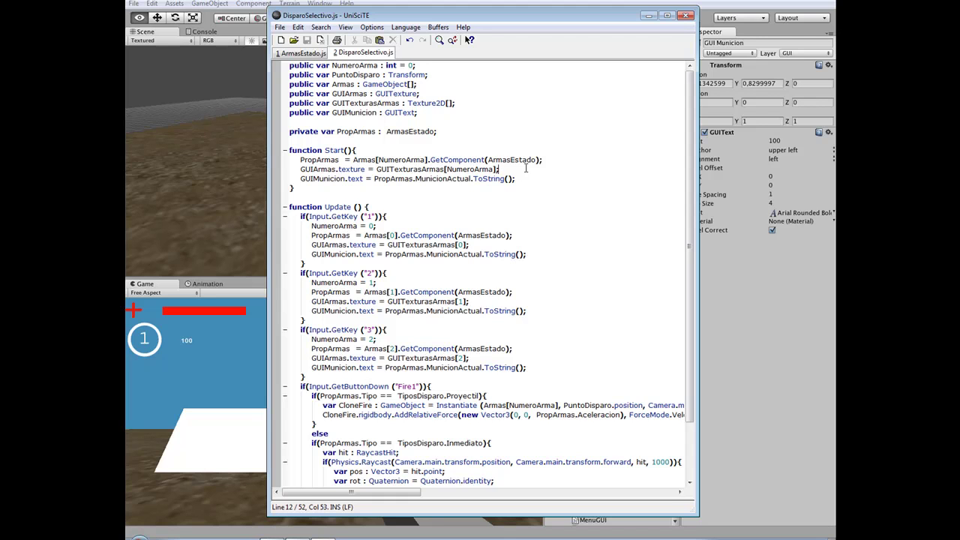
pyautogui.press('Return')
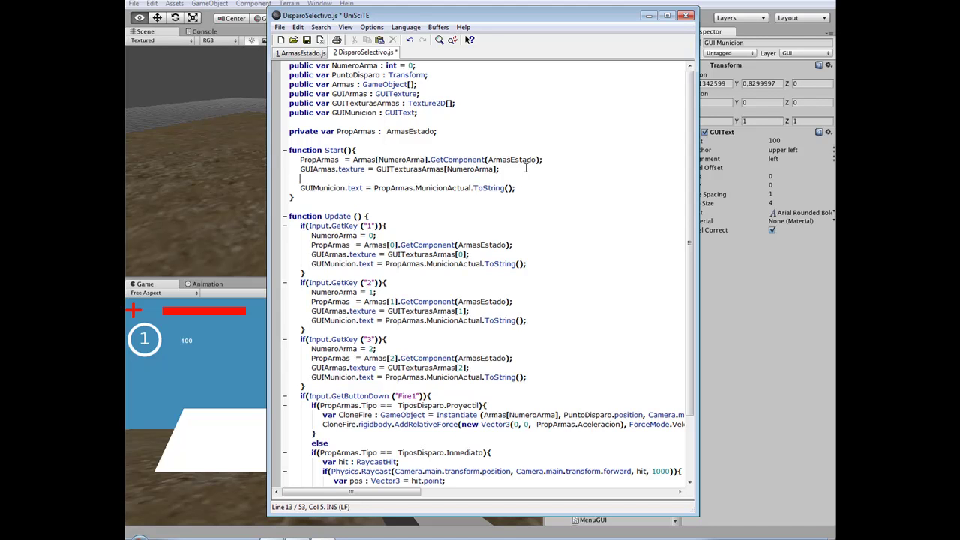
# Step: Write a for loop over Armas.Length in Start and begin typing 'var ArmasScript' inside it
pyautogui.write('for(')
pyautogui.write('var i : ')
pyautogui.write('int =')
pyautogui.write(' 0; i')
pyautogui.write('<')
pyautogui.write(' Armas.Length')
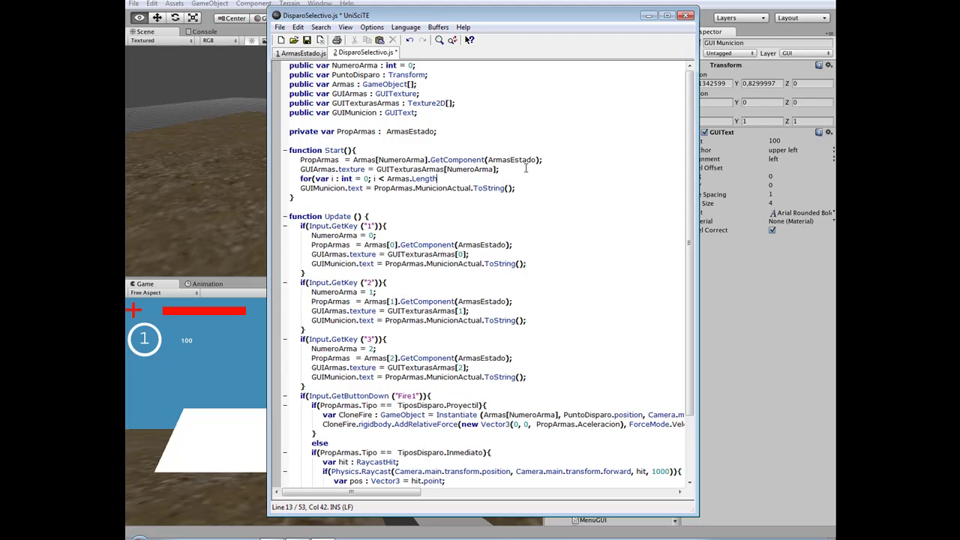
pyautogui.write('; i')
pyautogui.write('++){')
pyautogui.press('Return')
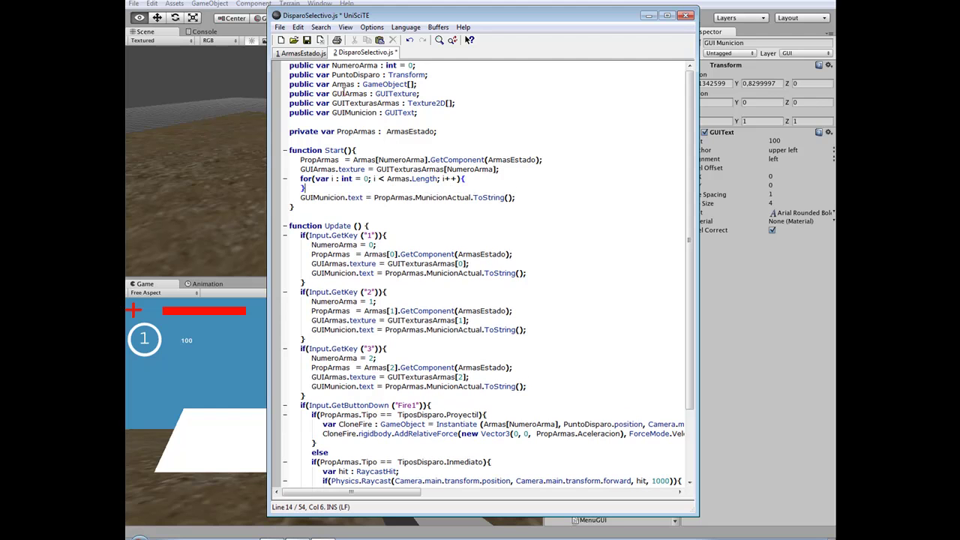
pyautogui.press('Left')
pyautogui.press('Return')
pyautogui.press('Up')
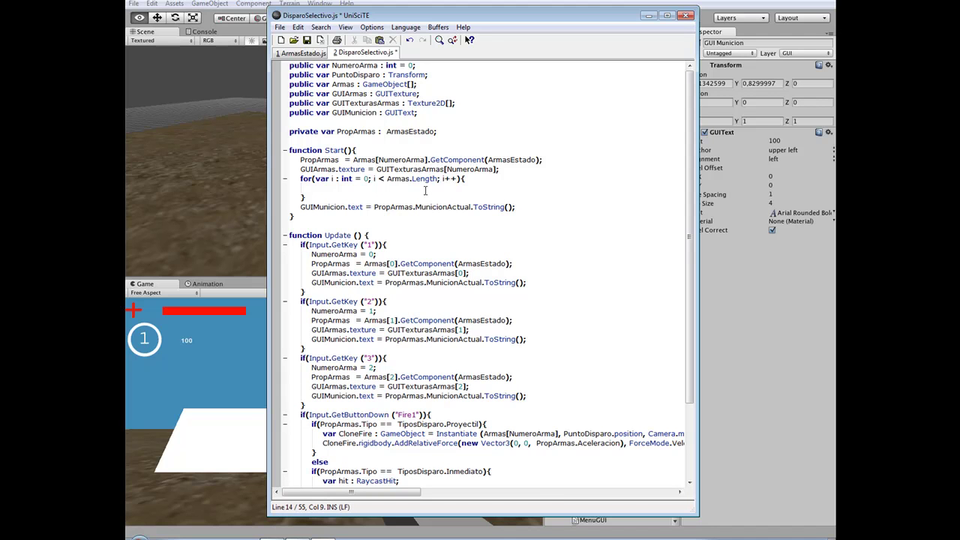
pyautogui.write('var Ar')
pyautogui.write('masScr')
pyautogui.write('ipt =')
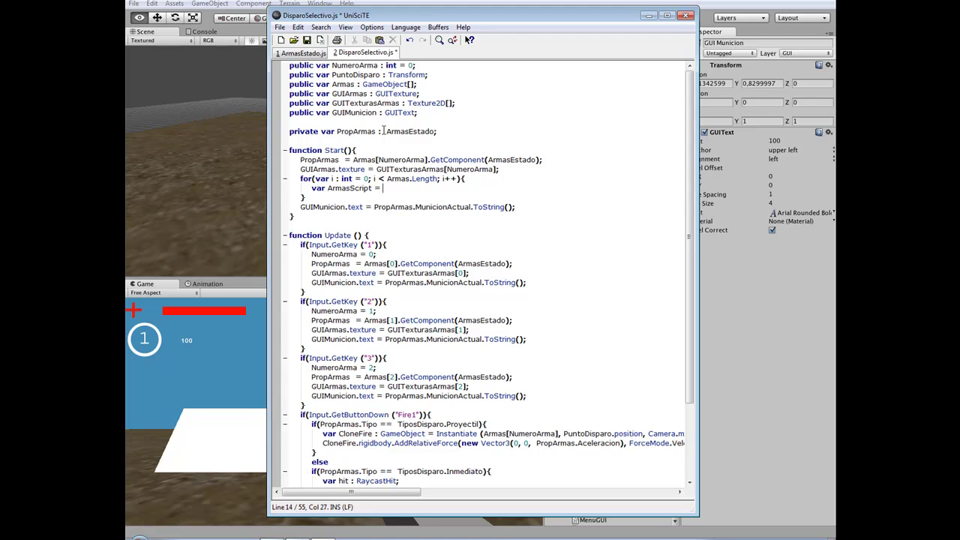
# Step: Write line 14 as var ArmasScript : ArmasEstado = Armas[i].GetComponent(ArmasEstado);
pyautogui.moveTo(385, 133); pyautogui.dragTo(437, 133)
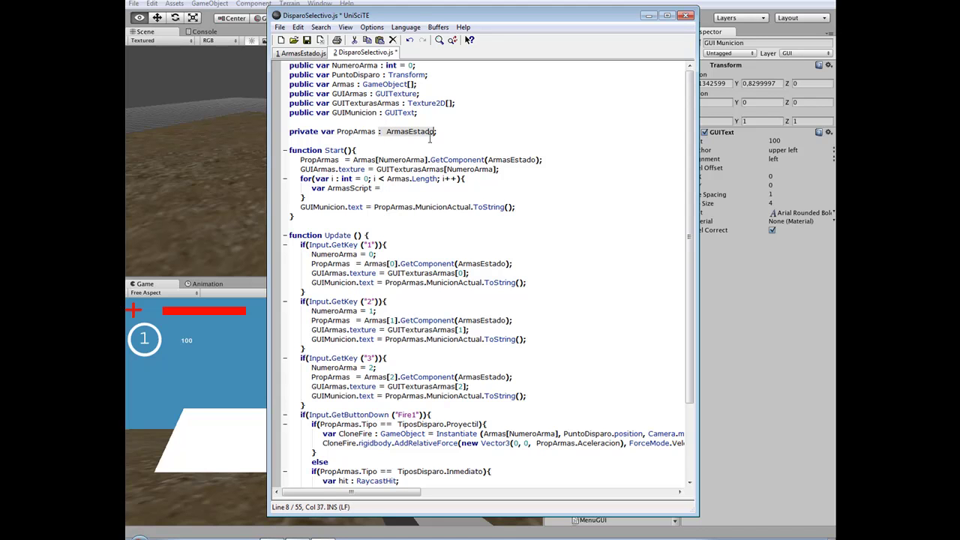
pyautogui.click(379, 189)
pyautogui.write(':  ArmasEstado')
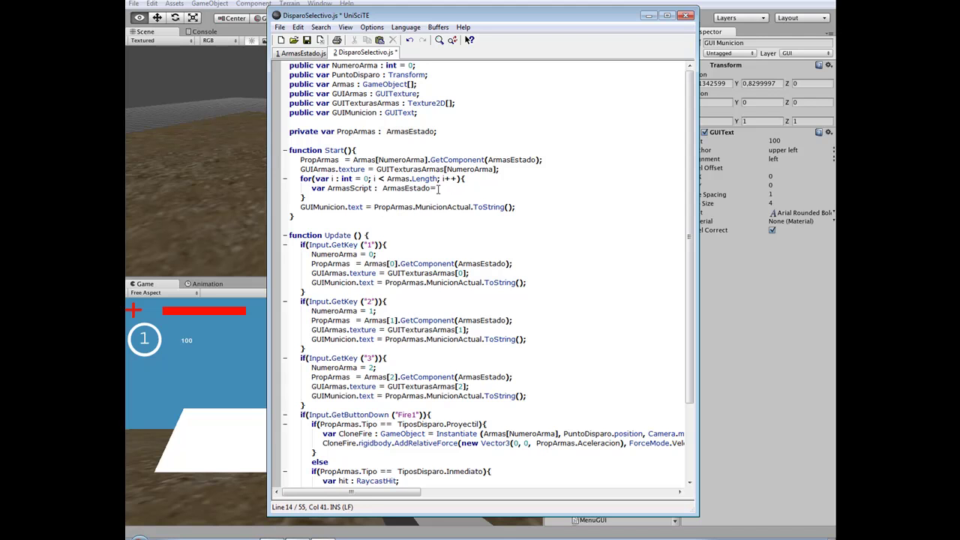
pyautogui.press('Right')
pyautogui.write('Ar')
pyautogui.write('mas')
pyautogui.moveTo(353, 160); pyautogui.dragTo(543, 160)
pyautogui.hotkey('ctrl', 'c')
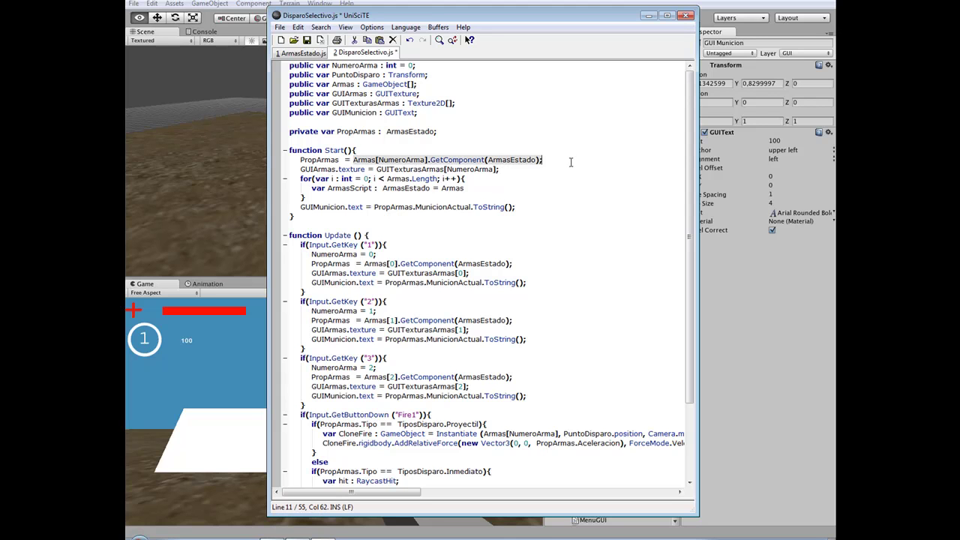
pyautogui.doubleClick(449, 189)
pyautogui.hotkey('ctrl', 'v')
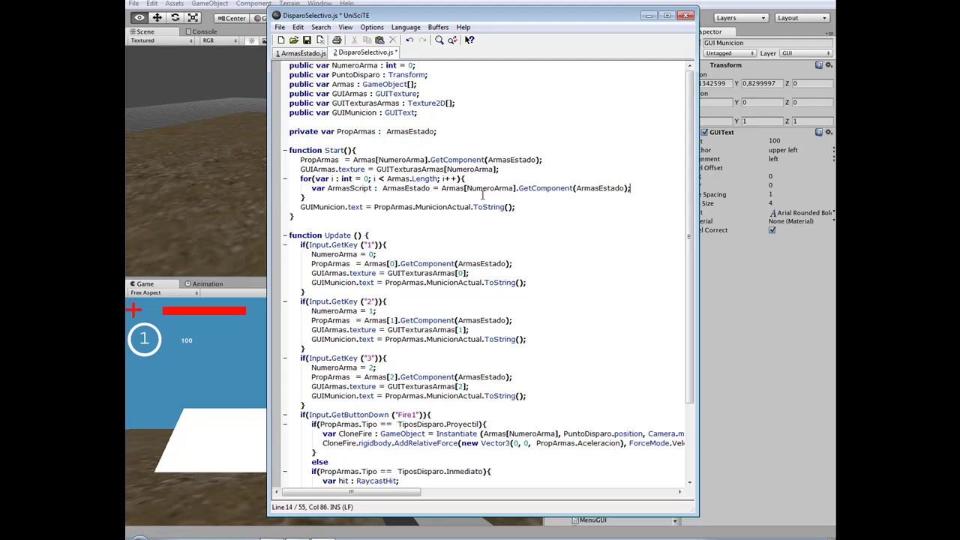
pyautogui.doubleClick(482, 188)
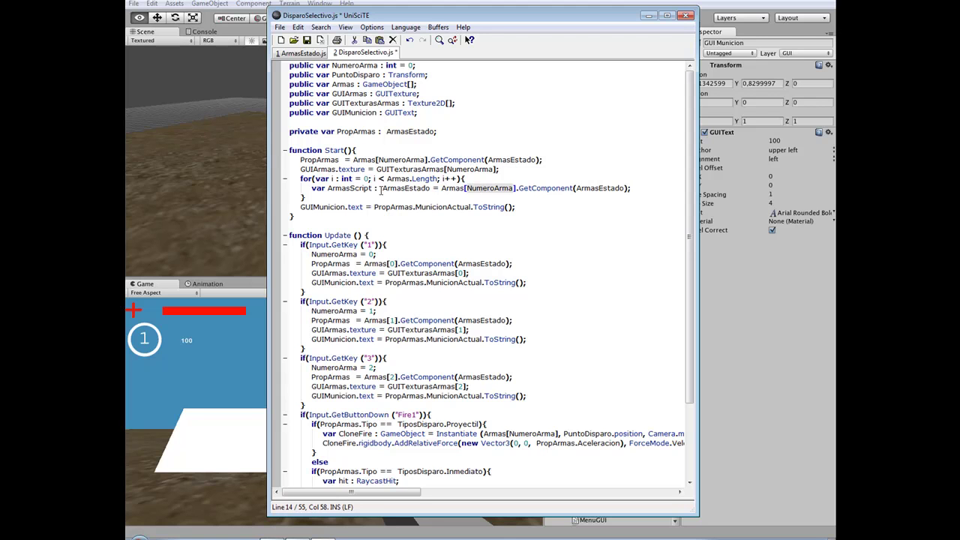
pyautogui.write('i')
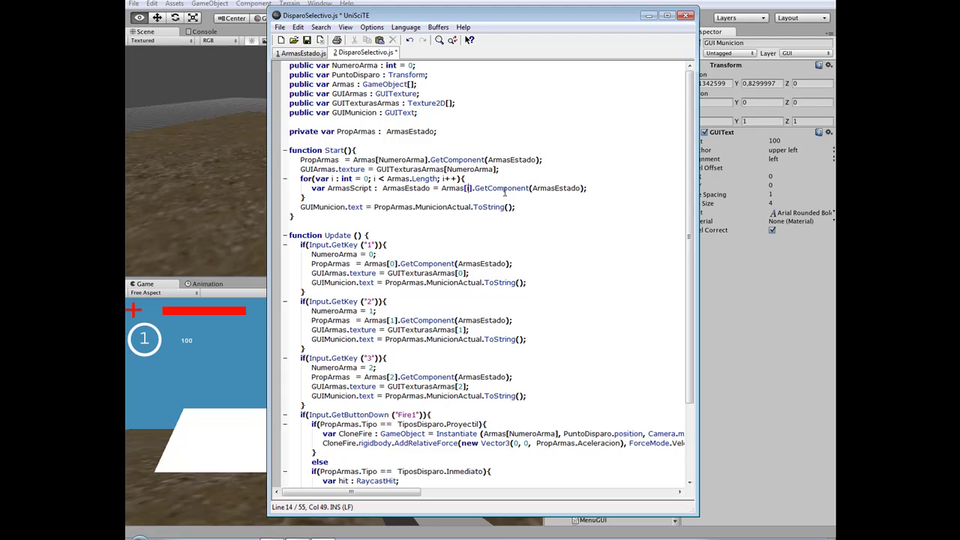
# Step: Add an empty line inside the loop, remove the extra space, and bring ArmasEstado.js into view
pyautogui.click(615, 190)
pyautogui.press('Return')
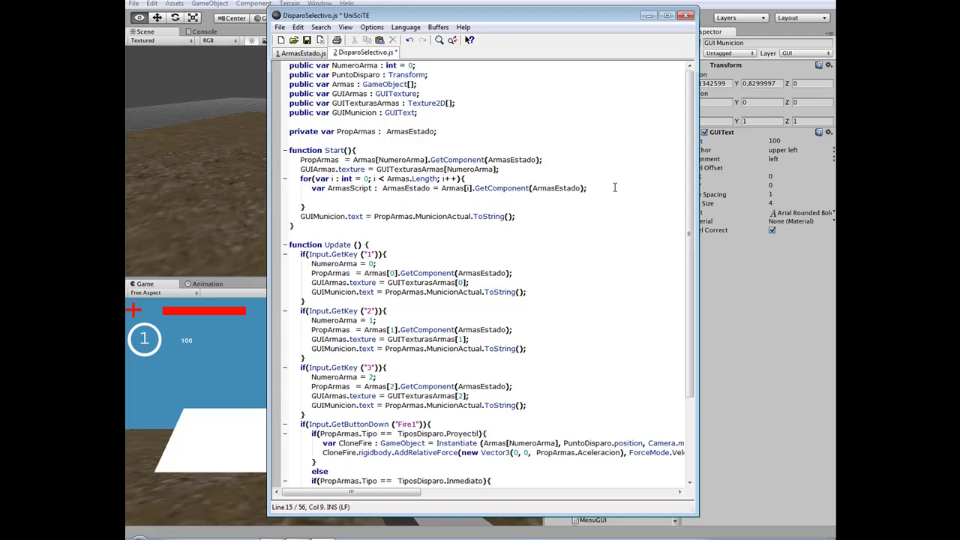
pyautogui.click(380, 188)
pyautogui.press('Delete')
pyautogui.doubleClick(356, 189)
pyautogui.click(335, 197)
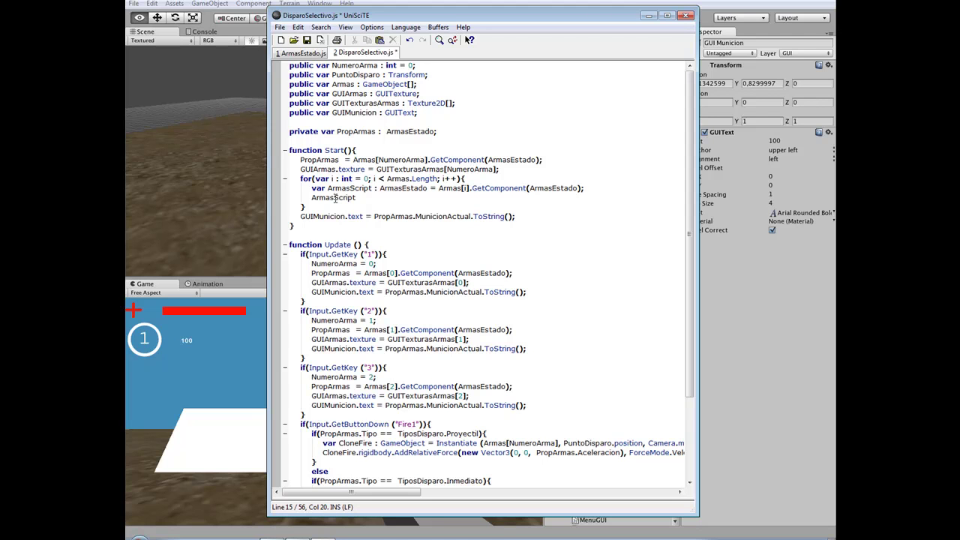
pyautogui.click(304, 54)
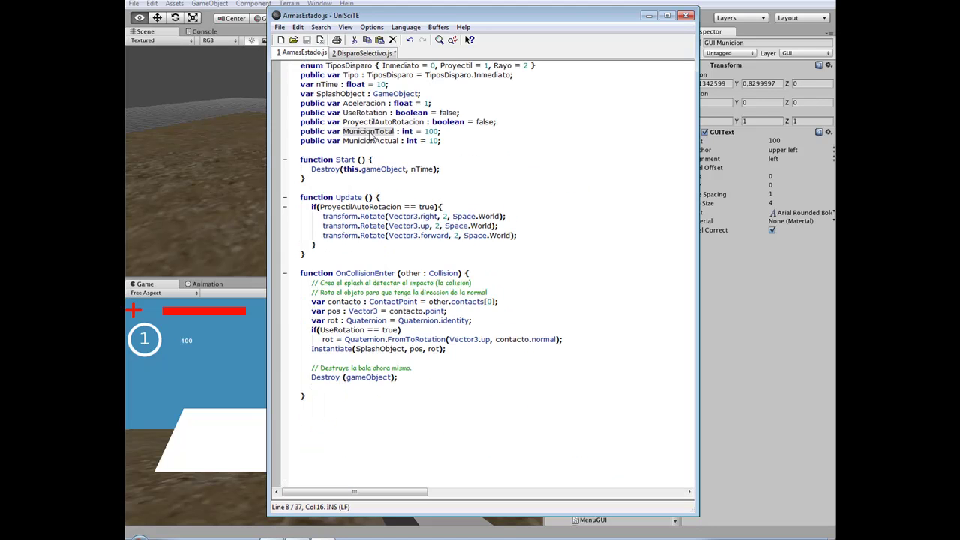
# Step: Copy MunicionActual from ArmasEstado.js and write ArmasScript.MunicionActual = on line 15
pyautogui.click(367, 131)
pyautogui.doubleClick(368, 141)
pyautogui.hotkey('ctrl', 'c')
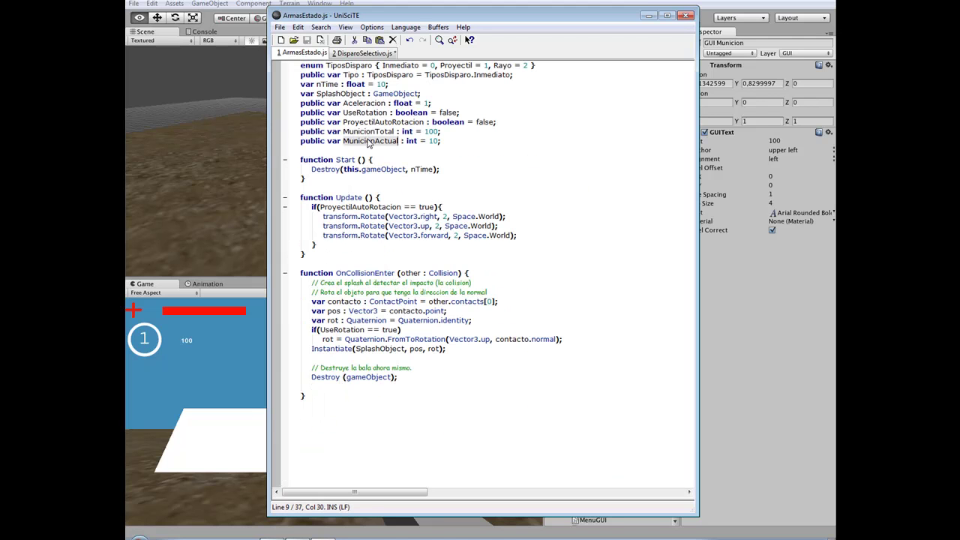
pyautogui.click(353, 54)
pyautogui.write('ArmasScript.')
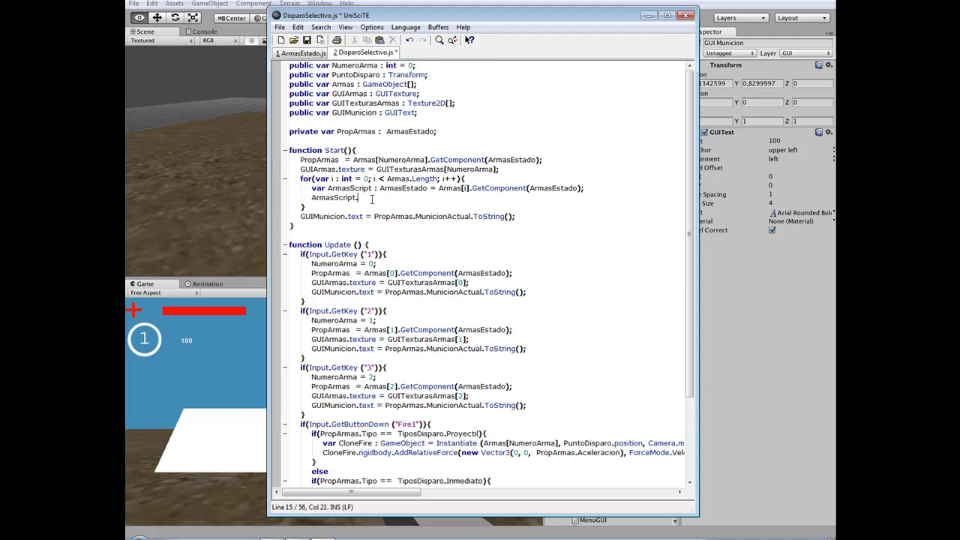
pyautogui.hotkey('ctrl', 'v')
pyautogui.write('=')
# Step: Finish the right-hand side as ArmasScript.Total and save DisparoSelectivo.js
pyautogui.moveTo(311, 197); pyautogui.dragTo(424, 197)
pyautogui.click(413, 198)
pyautogui.hotkey('ctrl', 'c')
pyautogui.click(441, 197)
pyautogui.hotkey('ctrl', 'v')
pyautogui.doubleClick(494, 198)
pyautogui.press('BackSpace')
pyautogui.write('Tot')
pyautogui.press('Down')
pyautogui.hotkey('ctrl', 's')
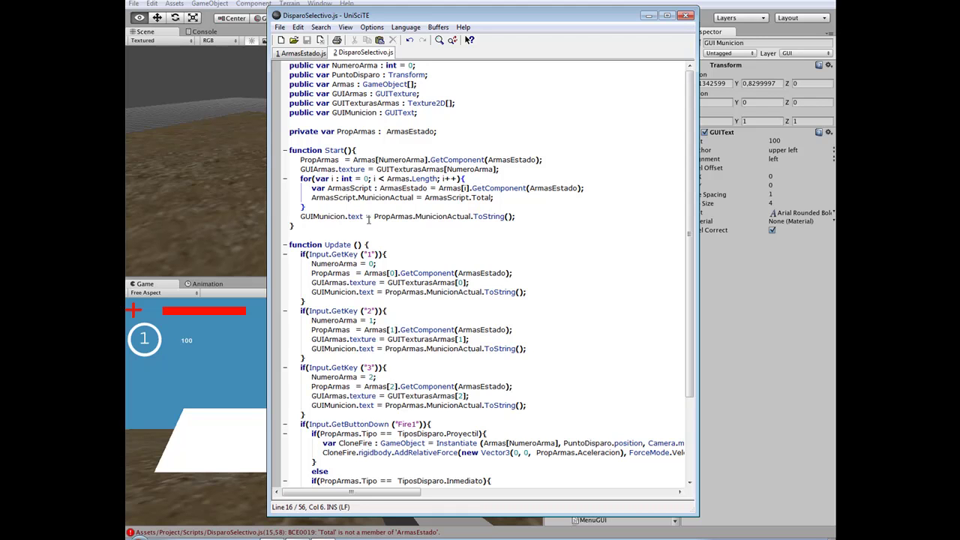
pyautogui.moveTo(300, 170); pyautogui.dragTo(502, 170)
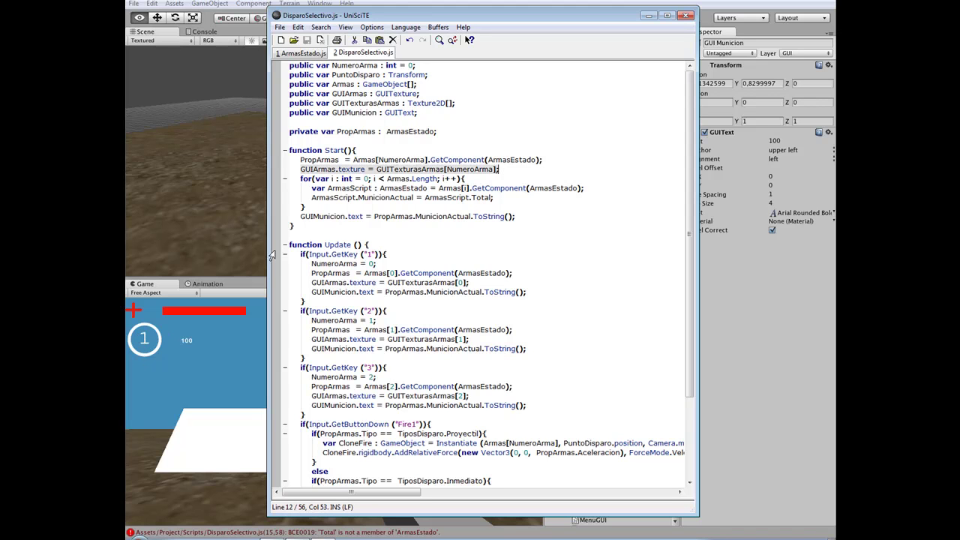
pyautogui.moveTo(300, 178); pyautogui.dragTo(485, 208)
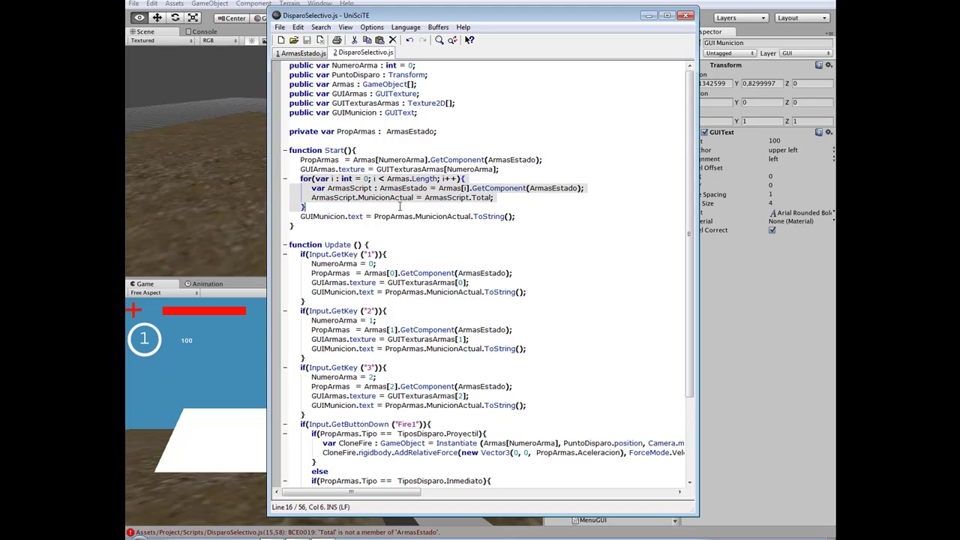
pyautogui.click(390, 198)
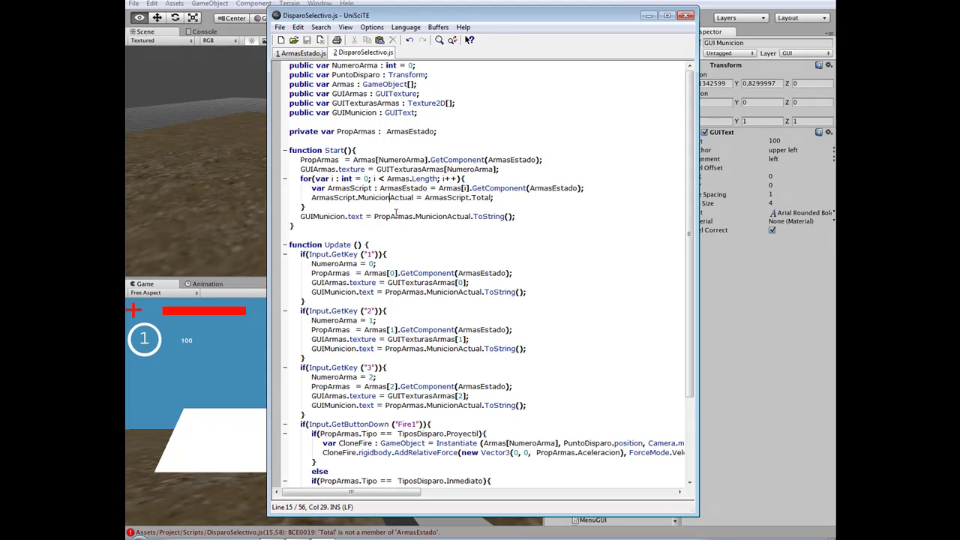
pyautogui.moveTo(300, 217)
pyautogui.mouseDown()
pyautogui.moveTo(384, 218)
pyautogui.moveTo(369, 217)
pyautogui.mouseUp()
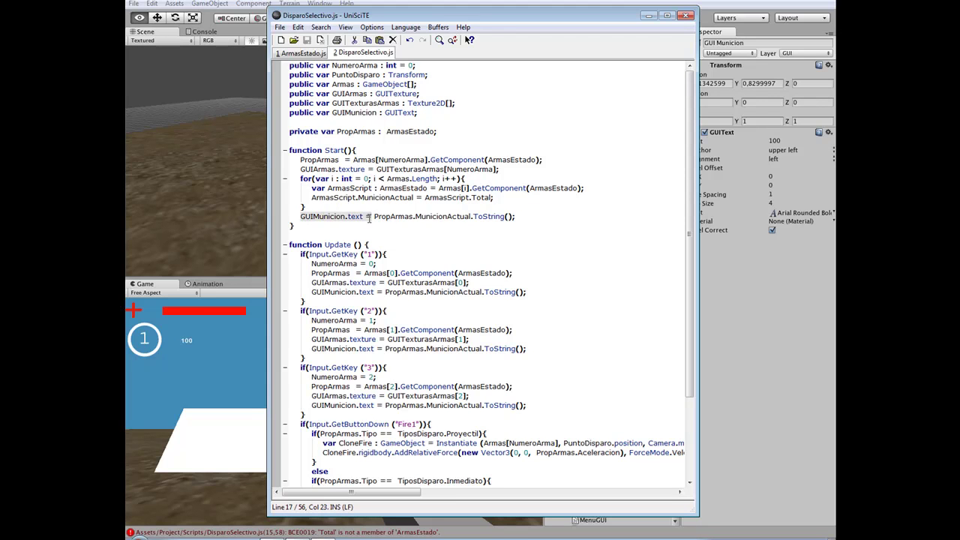
pyautogui.moveTo(369, 217)
pyautogui.mouseDown()
pyautogui.moveTo(519, 217)
pyautogui.moveTo(471, 217)
pyautogui.mouseUp()
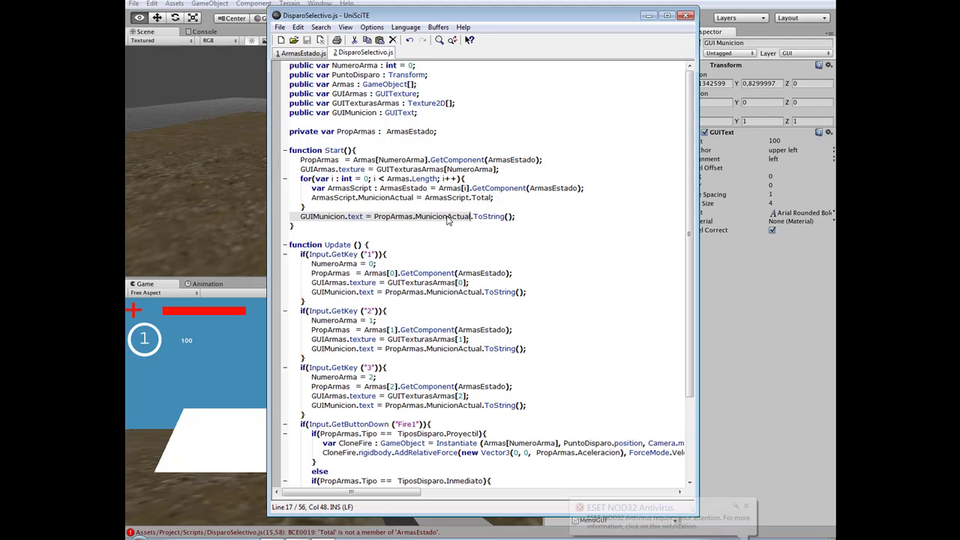
pyautogui.click(745, 505)
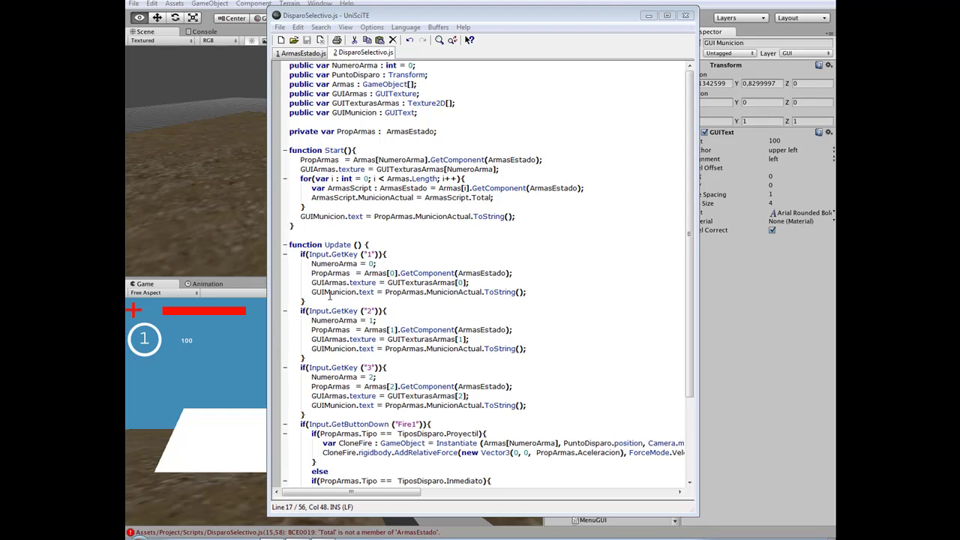
pyautogui.moveTo(311, 293); pyautogui.dragTo(491, 298)
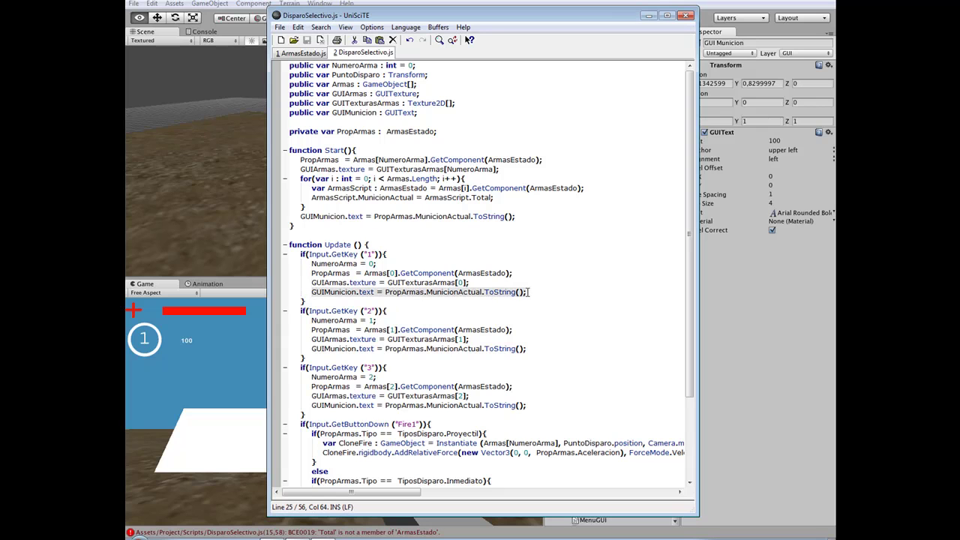
pyautogui.moveTo(311, 350); pyautogui.dragTo(450, 349)
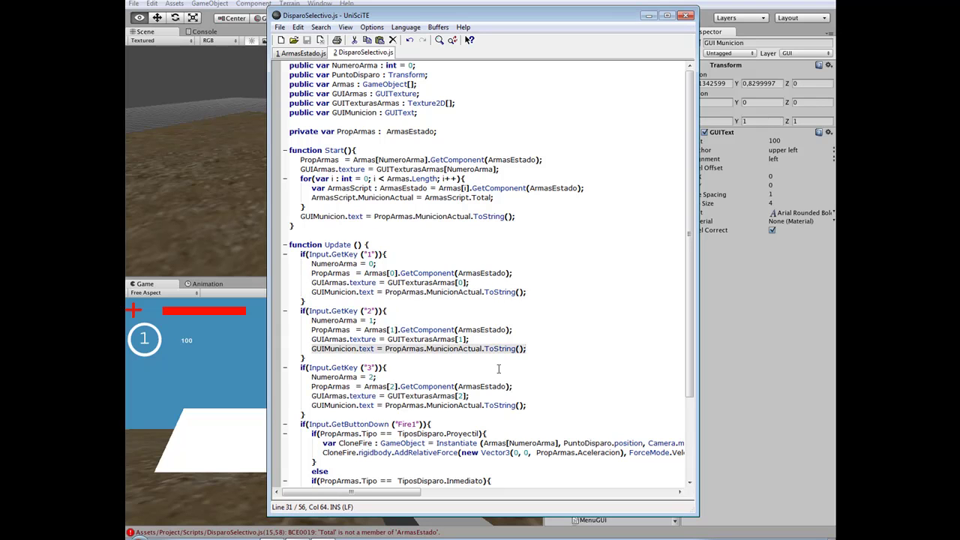
pyautogui.click(568, 326)
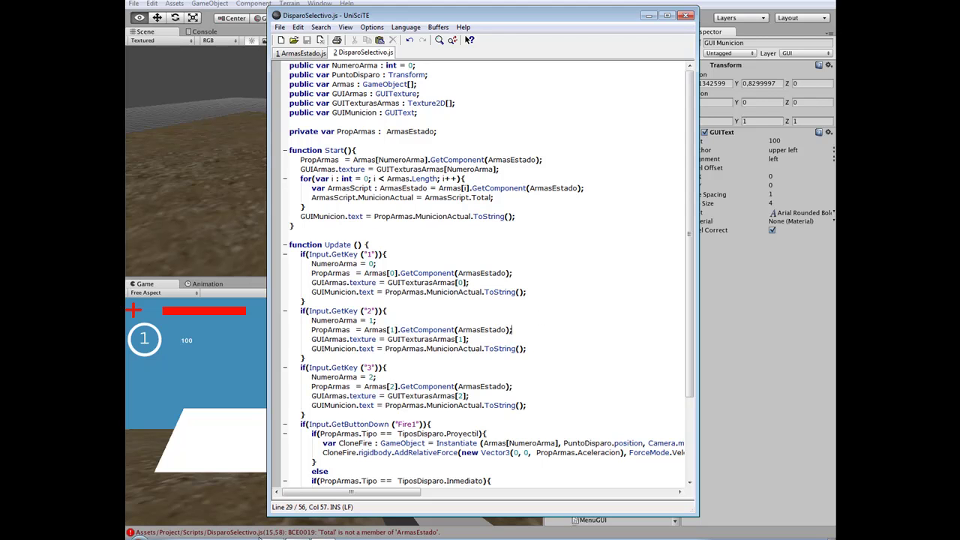
# Step: Turn on line numbers, change Total to MunicionTotal on line 15, save, and return to Unity
pyautogui.click(345, 27)
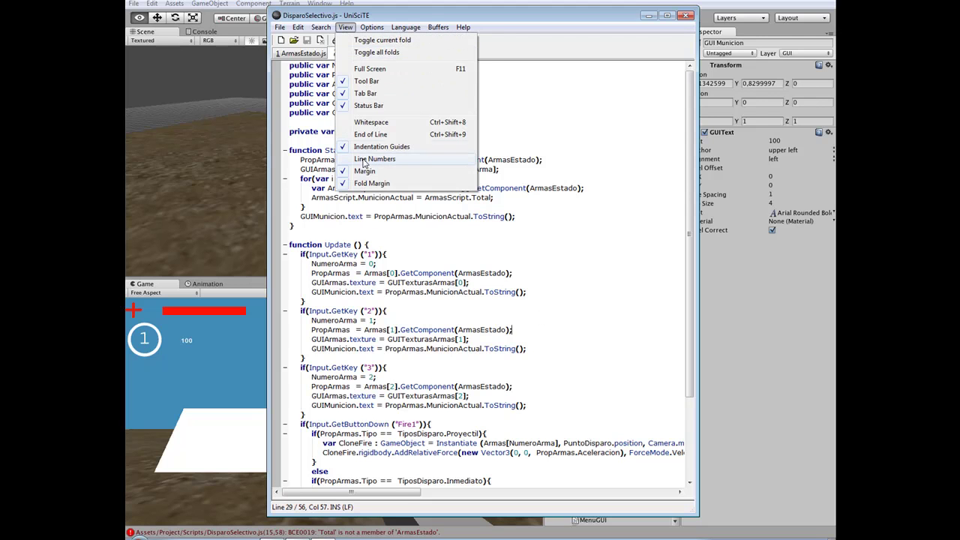
pyautogui.click(366, 160)
pyautogui.click(344, 198)
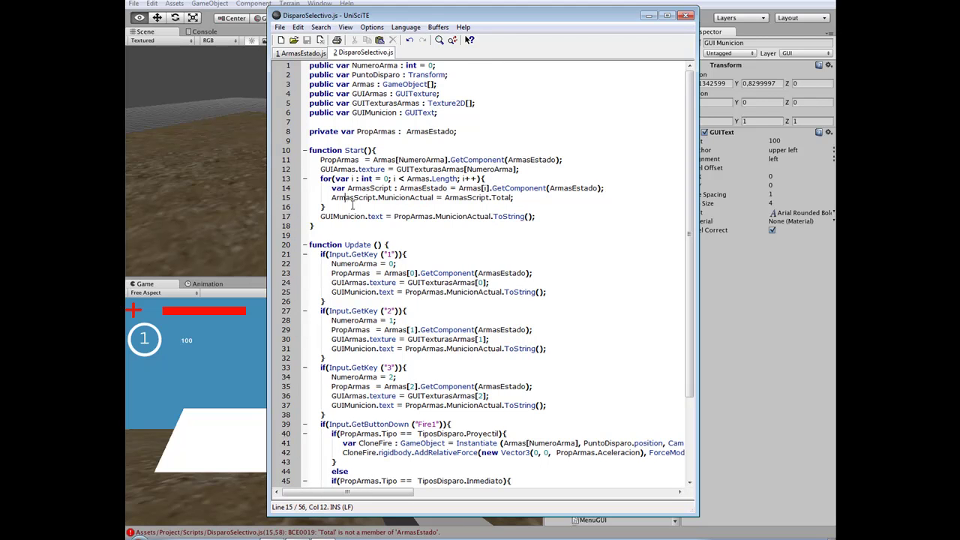
pyautogui.click(491, 197)
pyautogui.write('Municion')
pyautogui.click(558, 196)
pyautogui.hotkey('ctrl', 's')
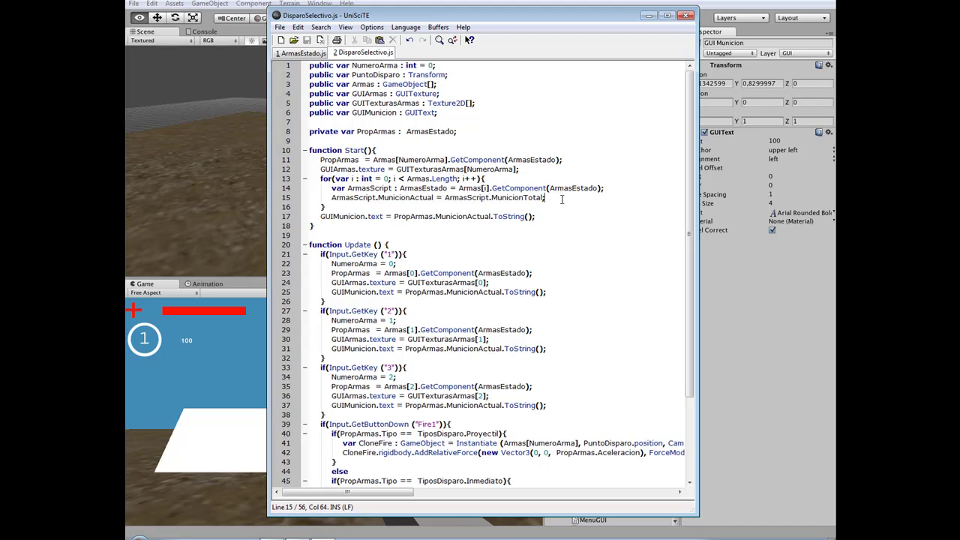
pyautogui.press('super+Tab')
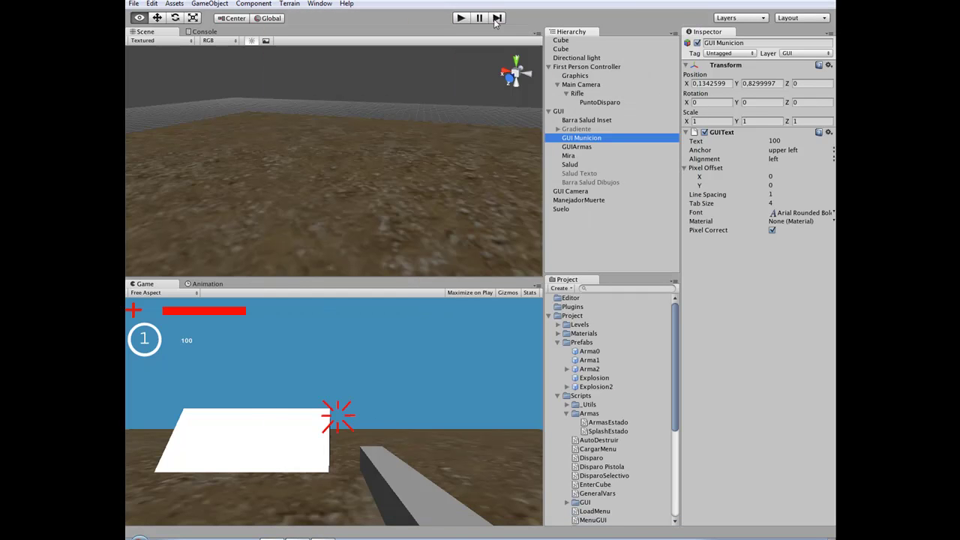
# Step: Drag GUI Municion into First Person Controller's GUIMunicion field
pyautogui.click(570, 68)
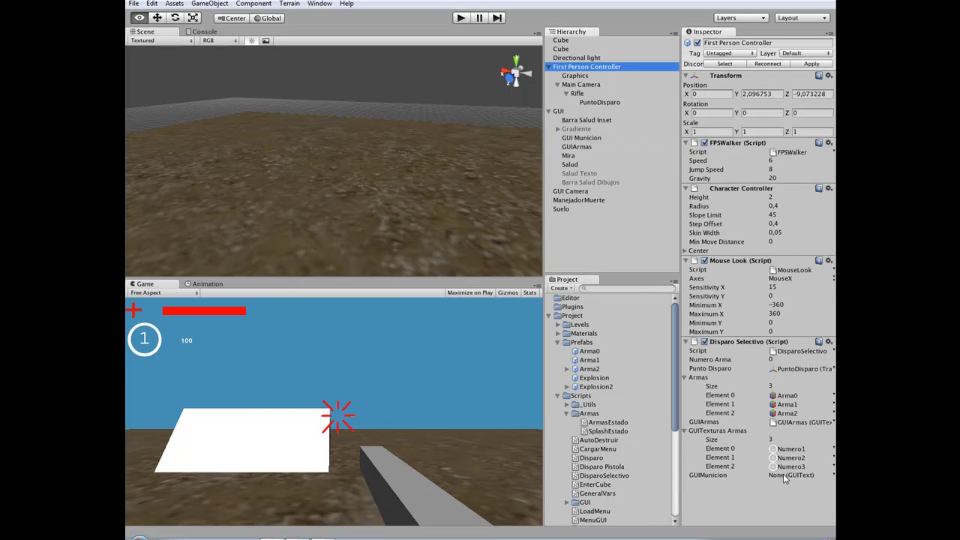
pyautogui.moveTo(581, 138); pyautogui.dragTo(787, 480)
pyautogui.press('w')
# Step: Play the game and fire several shots
pyautogui.click(461, 18)
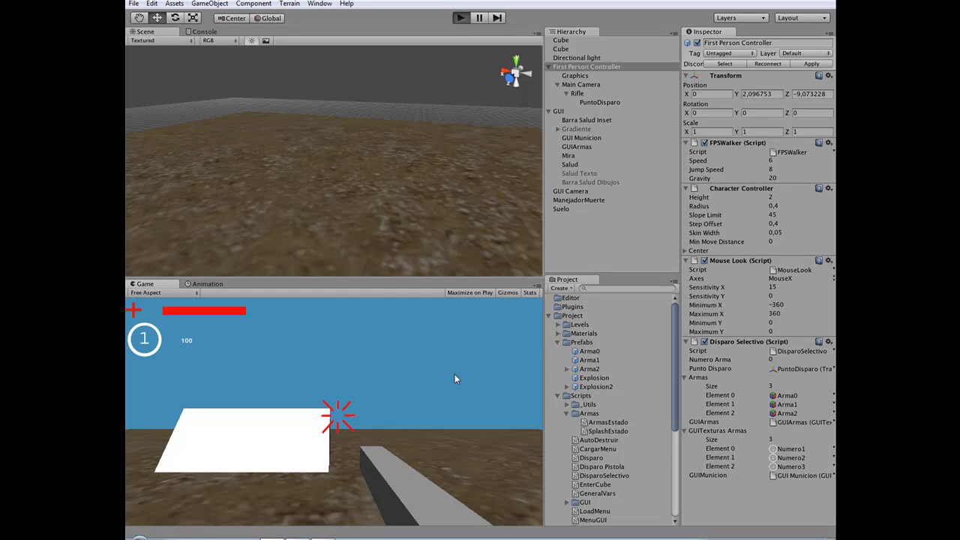
pyautogui.click(461, 380)
pyautogui.click(463, 382)
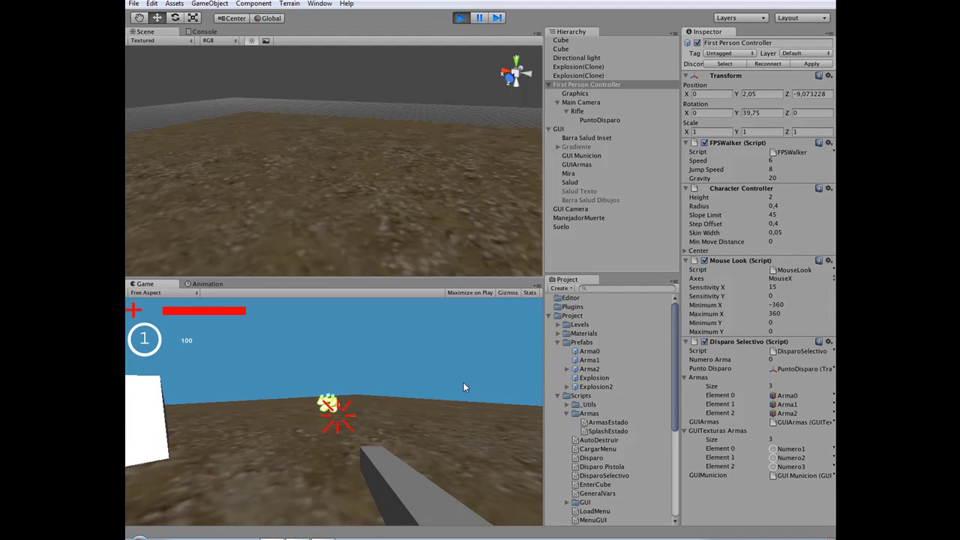
pyautogui.click(463, 382)
pyautogui.click(466, 382)
pyautogui.click(467, 381)
pyautogui.click(467, 381)
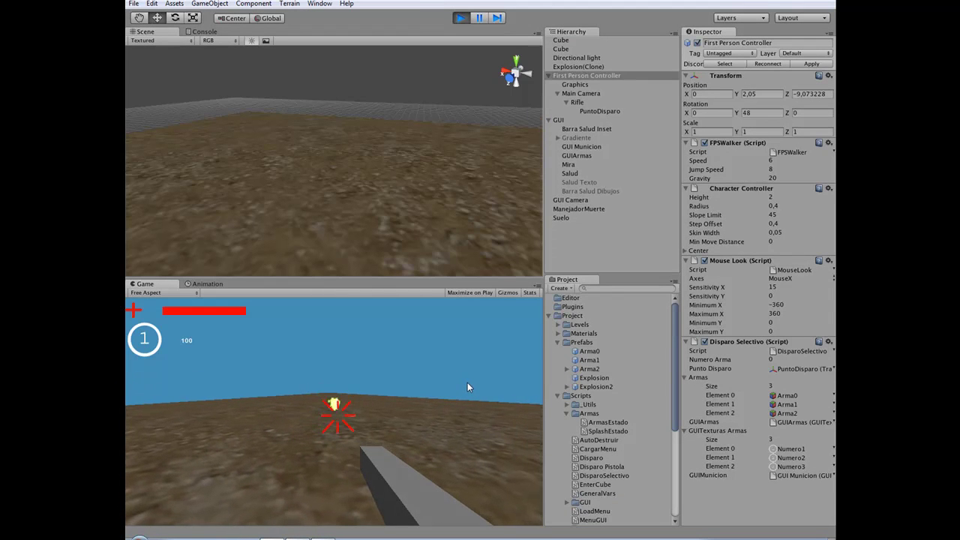
pyautogui.click(467, 382)
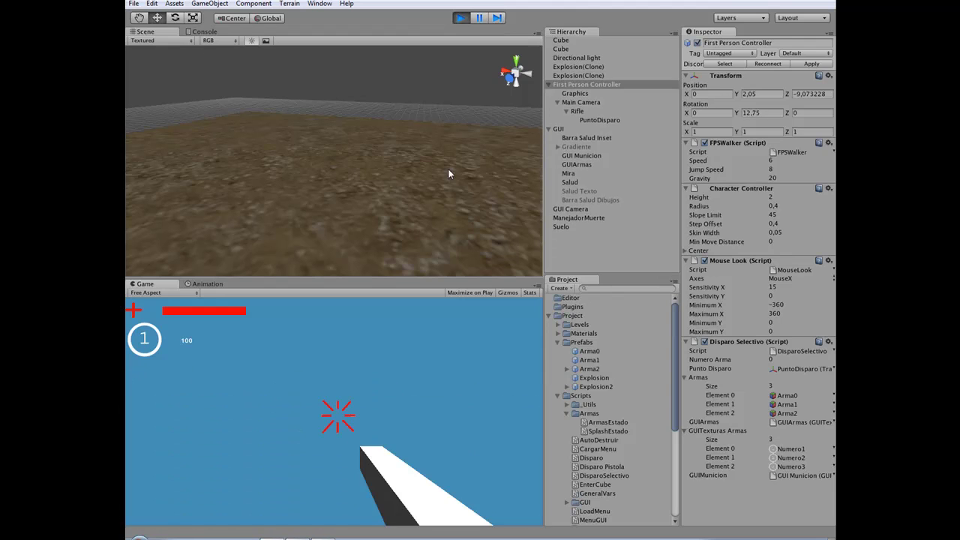
# Step: Stop the game and add PropArmas.MunicionActual--; plus the GUIMunicion.text update in the Fire1 block
pyautogui.press('super+p')
pyautogui.press('super+Tab')
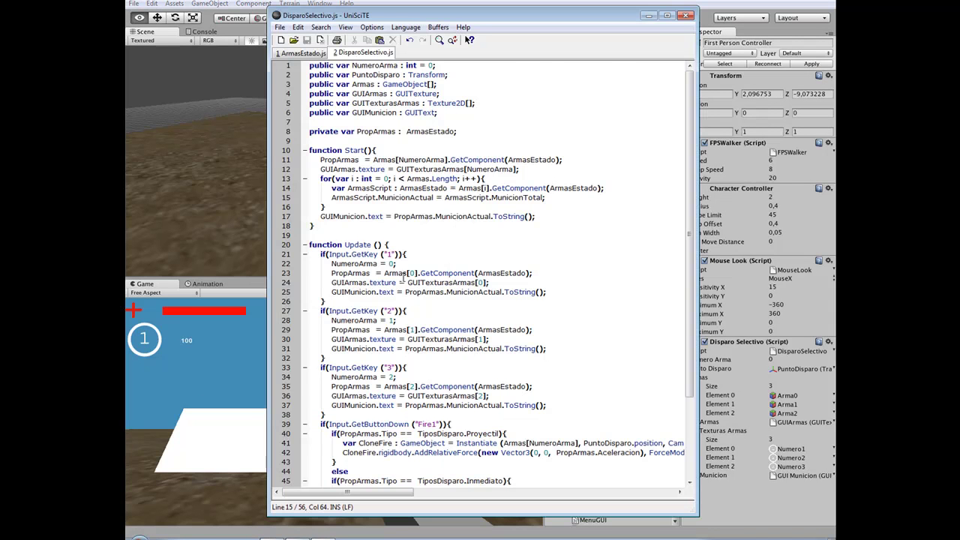
pyautogui.scroll(-4, 447, 328)
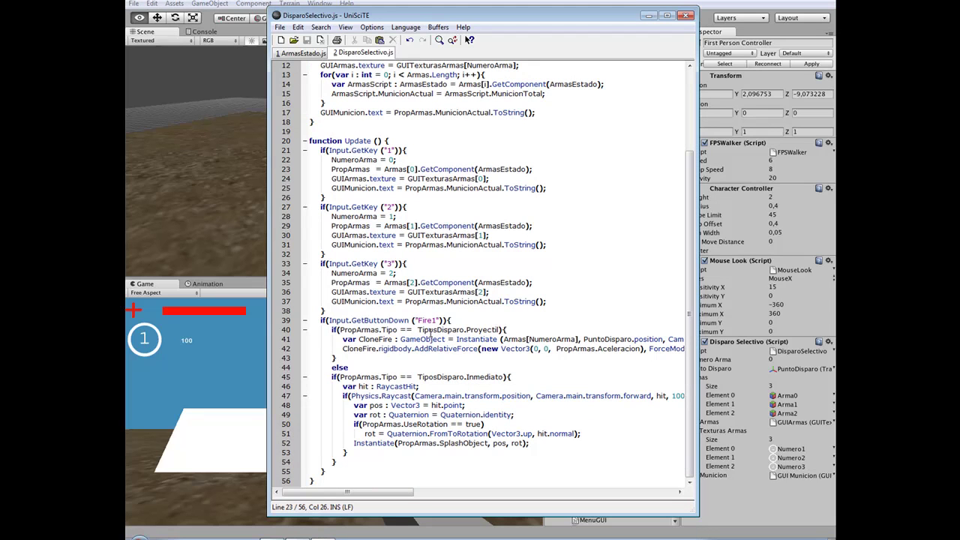
pyautogui.click(474, 321)
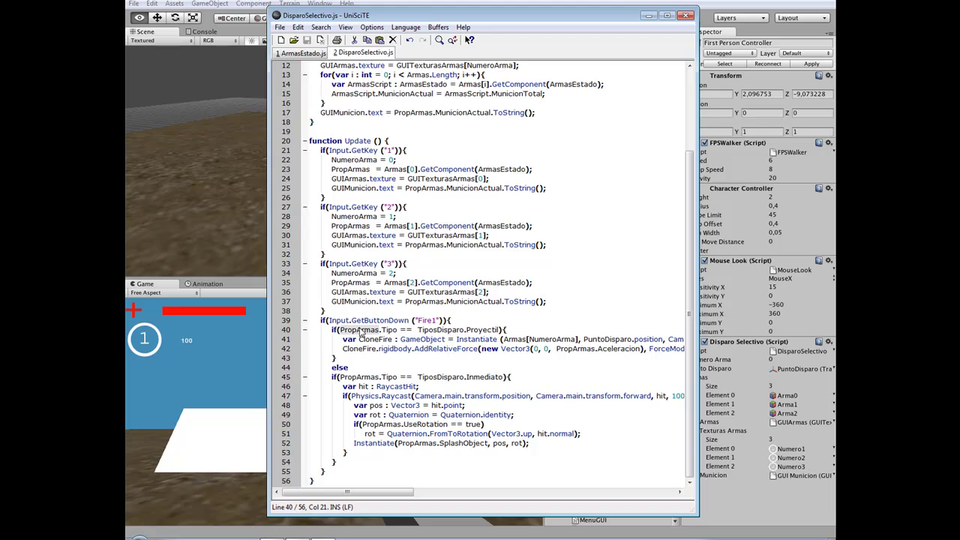
pyautogui.press('Return')
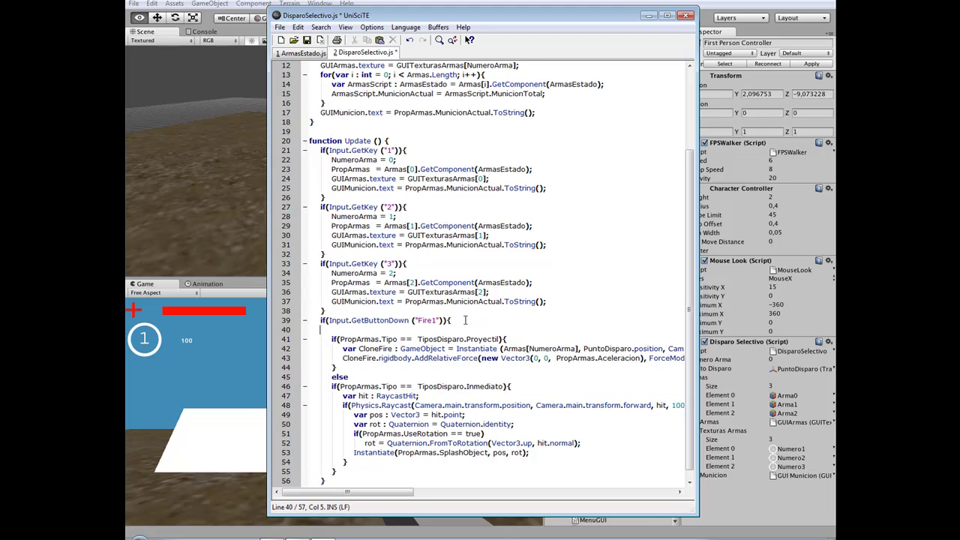
pyautogui.write('PropArmas.')
pyautogui.write('MunicionActual--;')
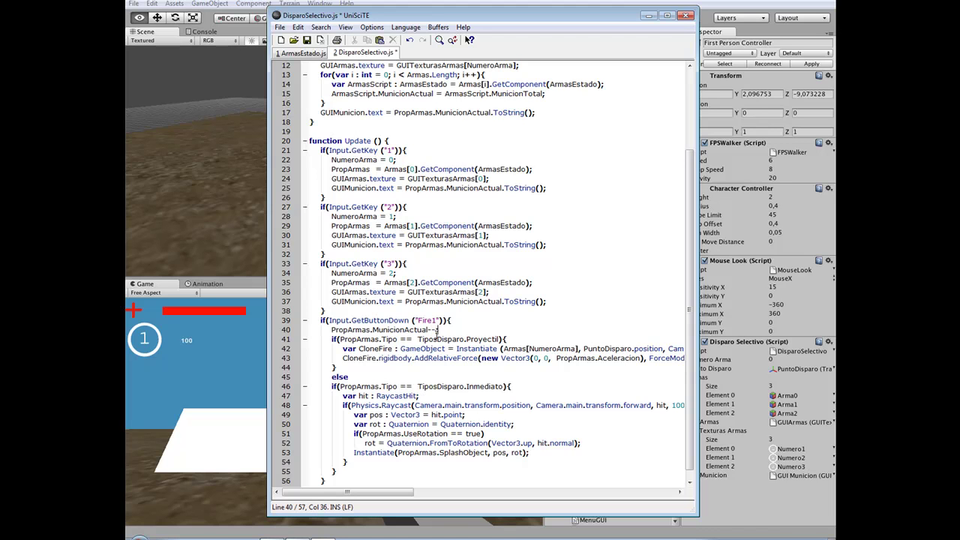
pyautogui.press('Return')
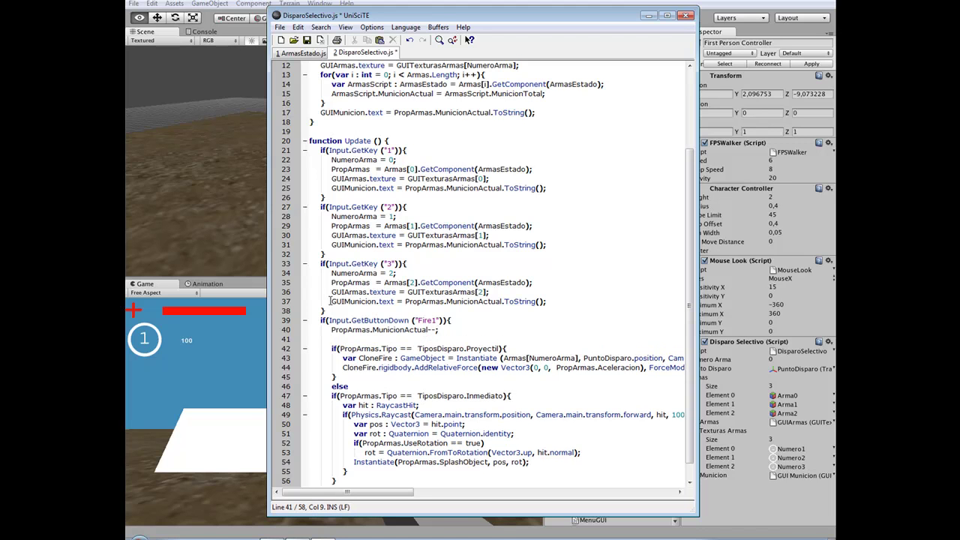
pyautogui.moveTo(330, 301); pyautogui.dragTo(599, 306)
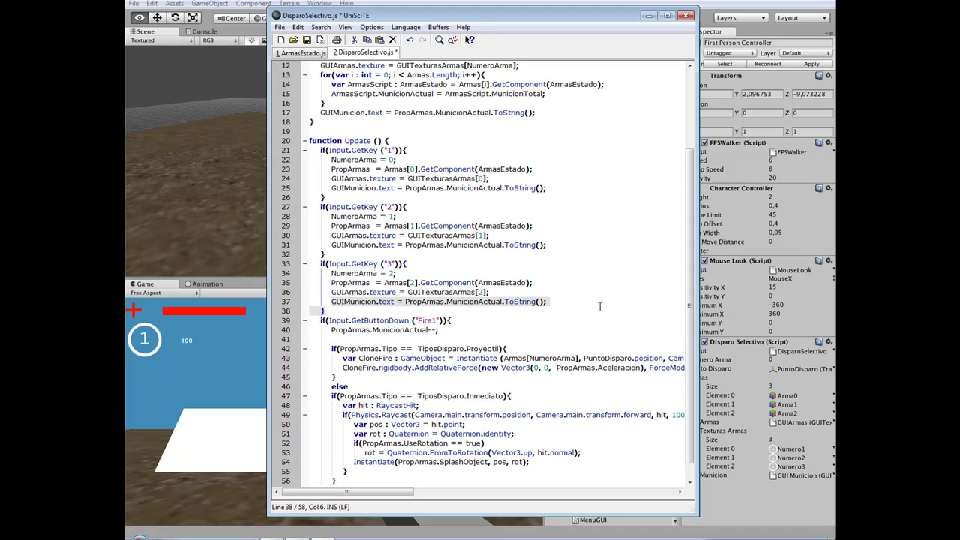
pyautogui.click(480, 338)
pyautogui.write('GUIMunicion.text = PropArmas.MunicionActual.ToString();')
pyautogui.press('Return')
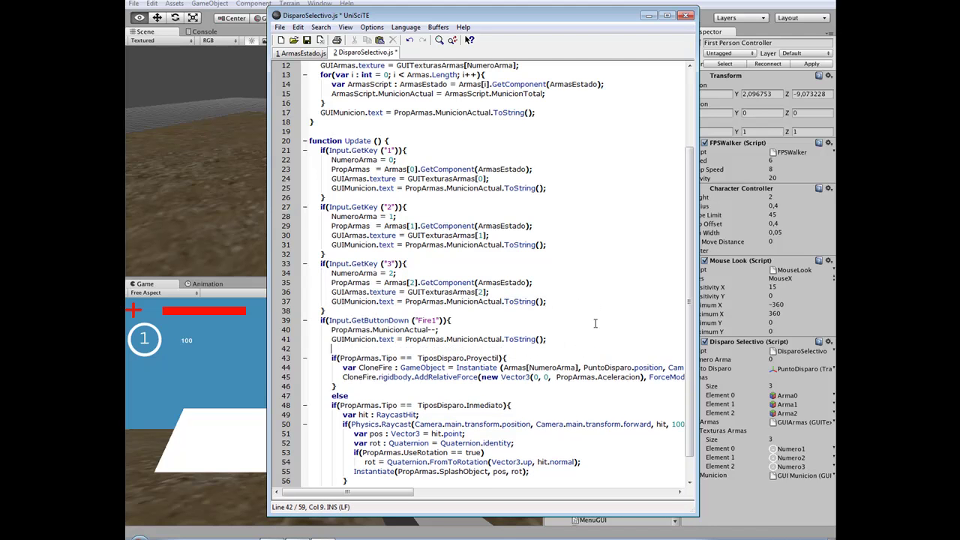
# Step: Add comments about decrementing and displaying the ammo and creating the shot, save, and return to Unity
pyautogui.click(489, 324)
pyautogui.press('Return')
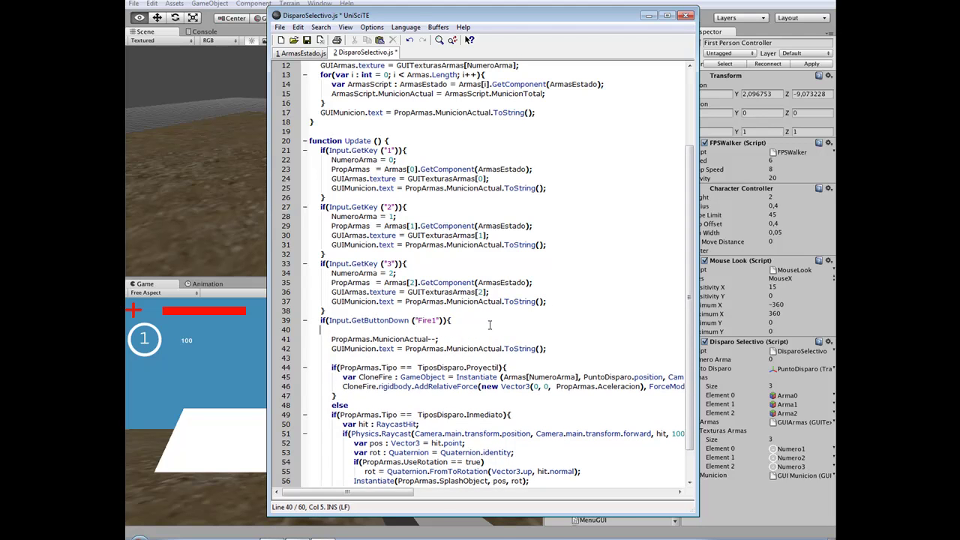
pyautogui.write('/')
pyautogui.write('Decr')
pyautogui.write('emento la municion y ')
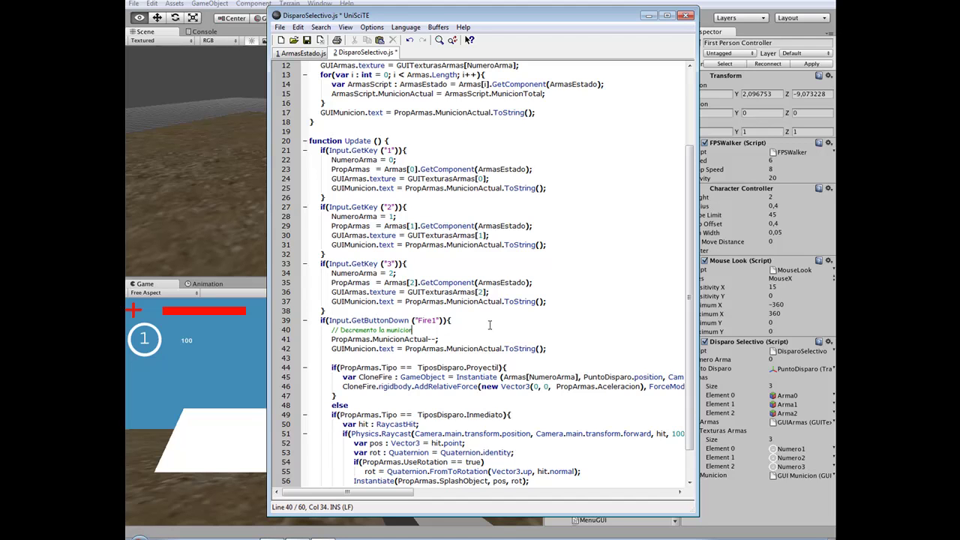
pyautogui.write('la escribo')
pyautogui.click(356, 360)
pyautogui.press('Return')
pyautogui.write('// ')
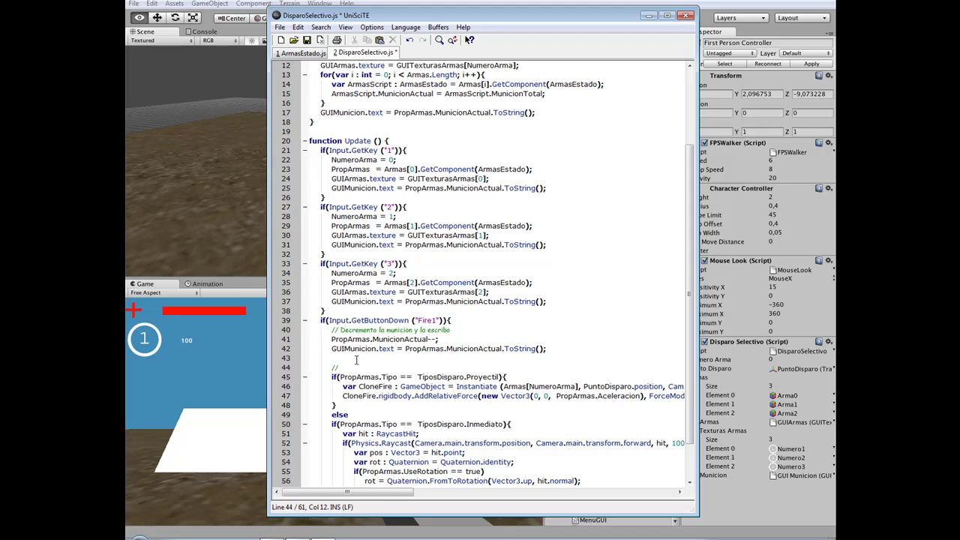
pyautogui.write('Crear el disparo.')
pyautogui.hotkey('ctrl', 's')
pyautogui.click(449, 123)
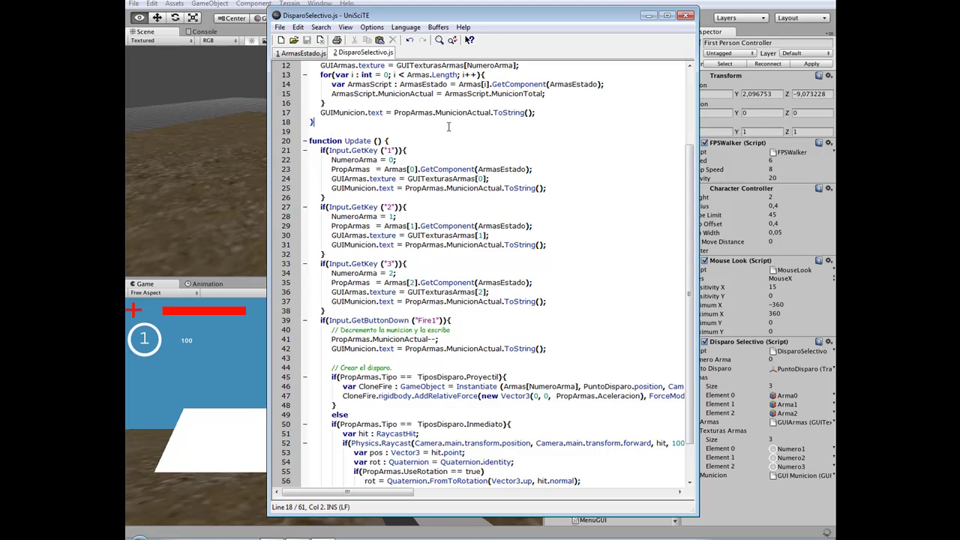
pyautogui.hotkey('alt', 'Tab')
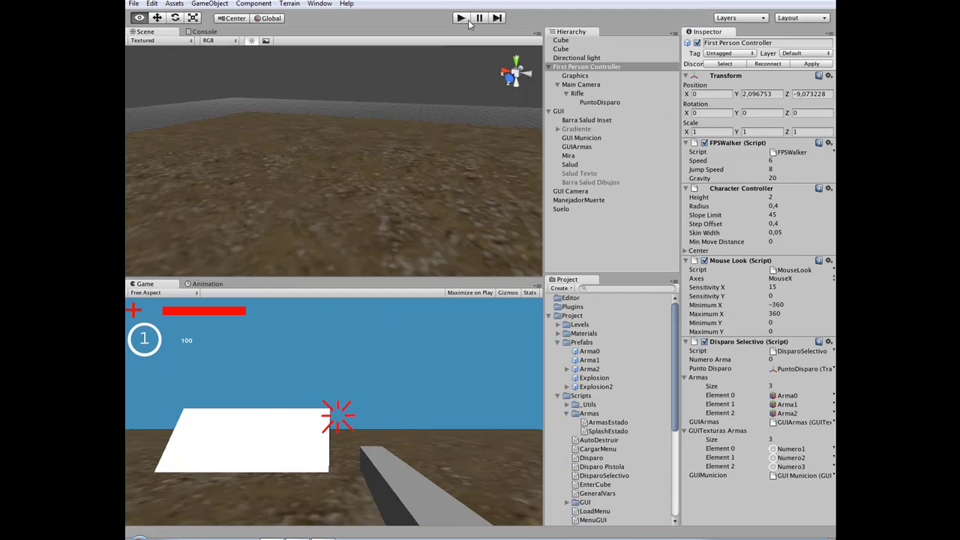
# Step: Start play mode and fire weapon 1 seven times
pyautogui.click(461, 18)
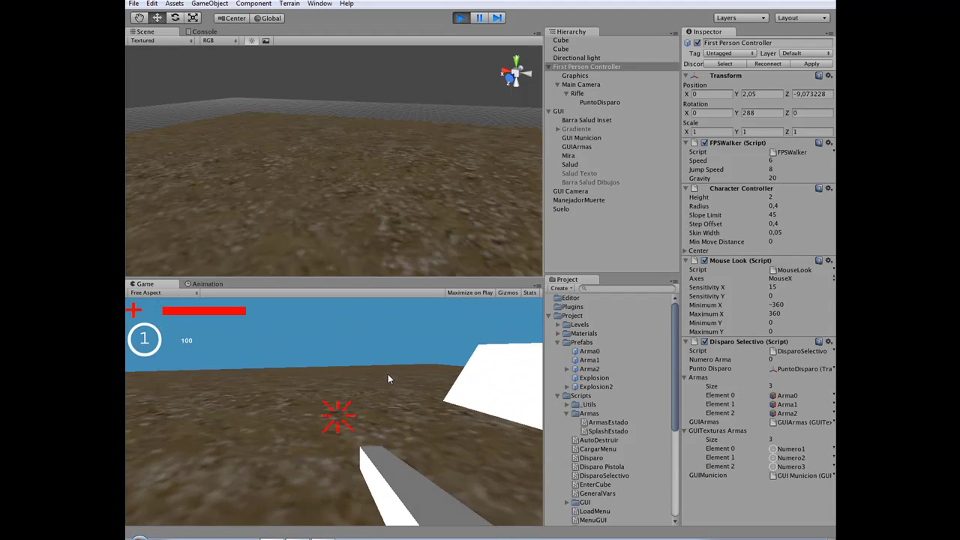
pyautogui.click(375, 374)
pyautogui.click(367, 372)
pyautogui.click(361, 374)
pyautogui.click(361, 369)
pyautogui.click(358, 369)
pyautogui.click(357, 369)
pyautogui.click(362, 369)
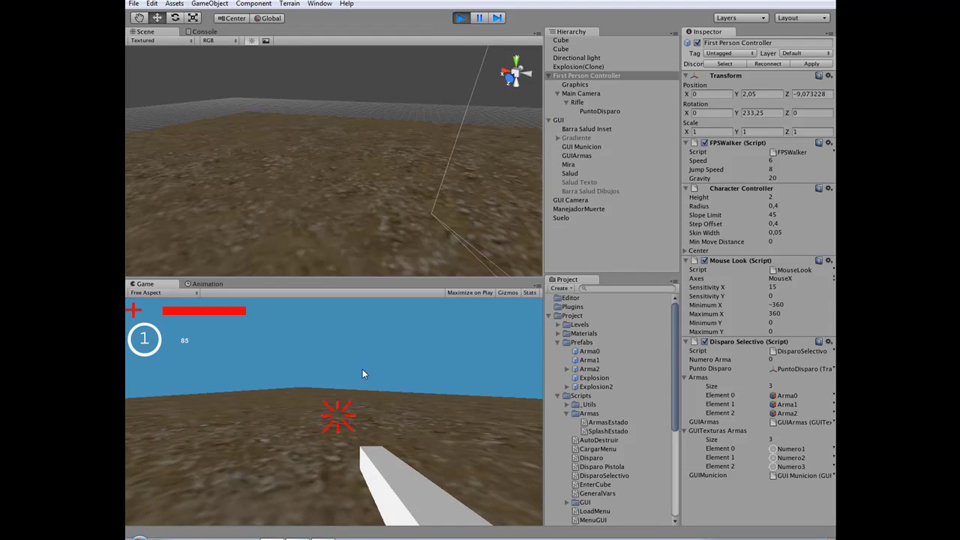
# Step: Fire weapon 2 five times, then fire weapon 3 twice
pyautogui.press('2')
pyautogui.click(353, 363)
pyautogui.click(351, 364)
pyautogui.click(349, 365)
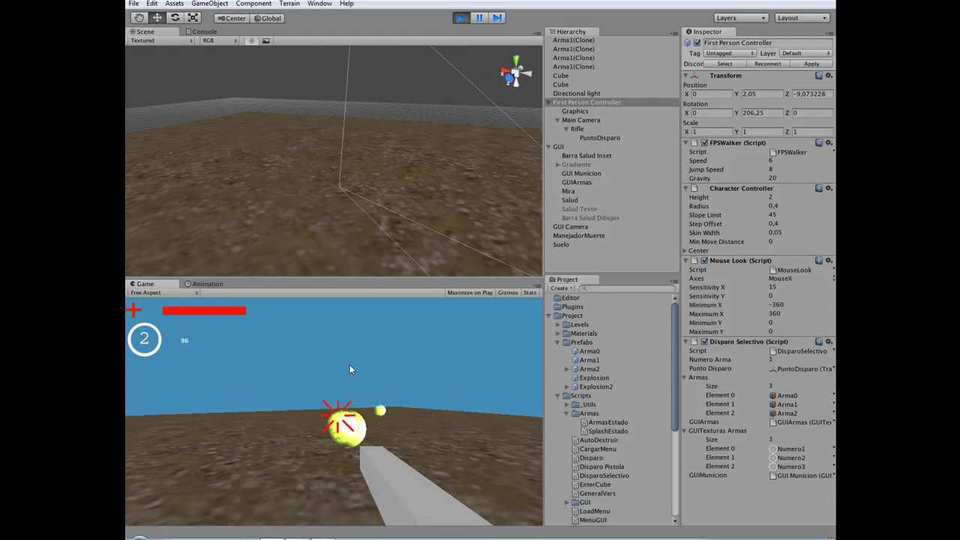
pyautogui.click(349, 365)
pyautogui.click(349, 365)
pyautogui.press('3')
pyautogui.click(360, 363)
pyautogui.click(366, 360)
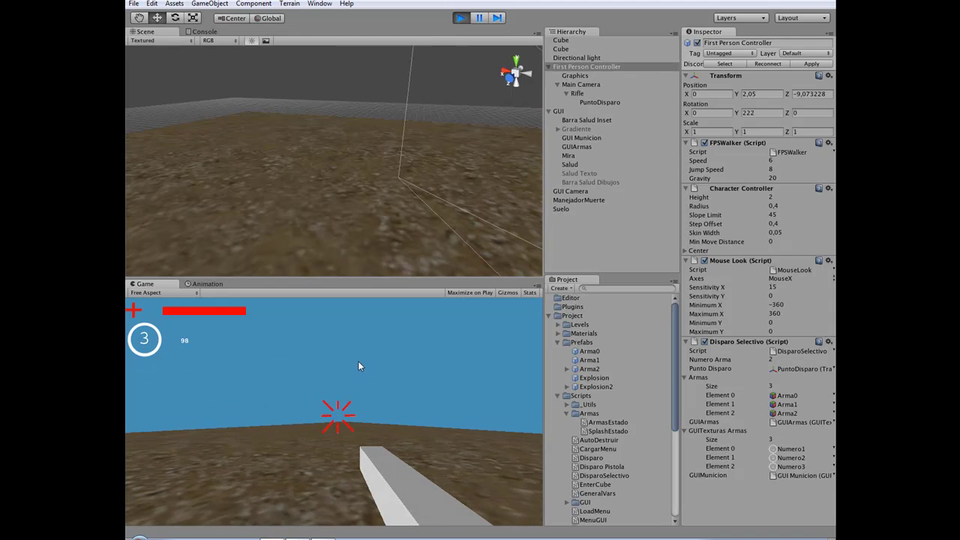
# Step: Check the ammo on weapons 1 and 2, then fire weapon 3 six more times
pyautogui.press('1')
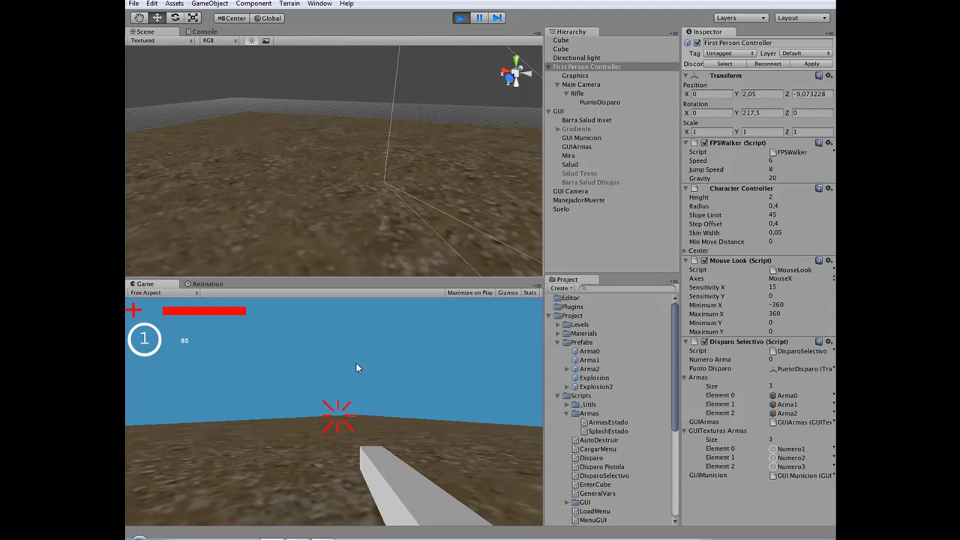
pyautogui.press('2')
pyautogui.press('3')
pyautogui.click(355, 366)
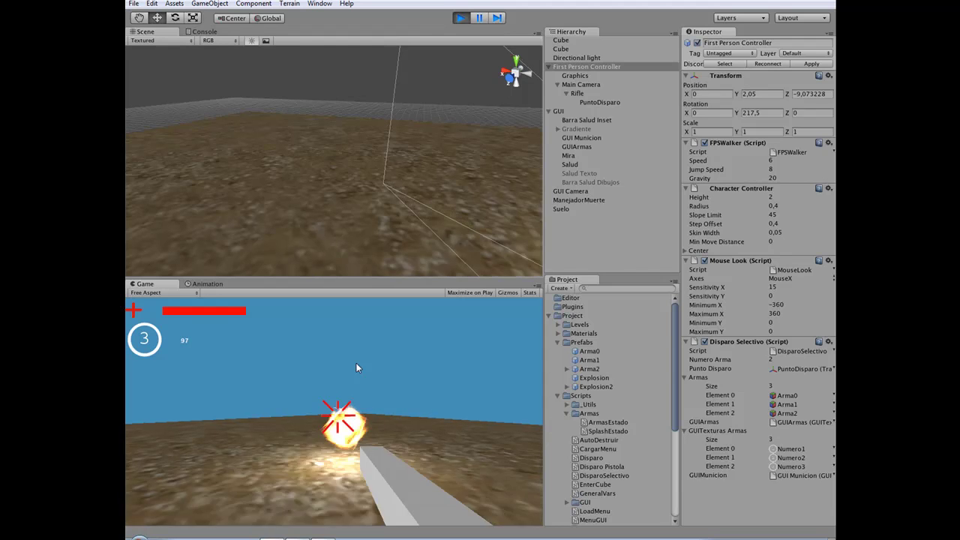
pyautogui.click(356, 365)
pyautogui.click(357, 366)
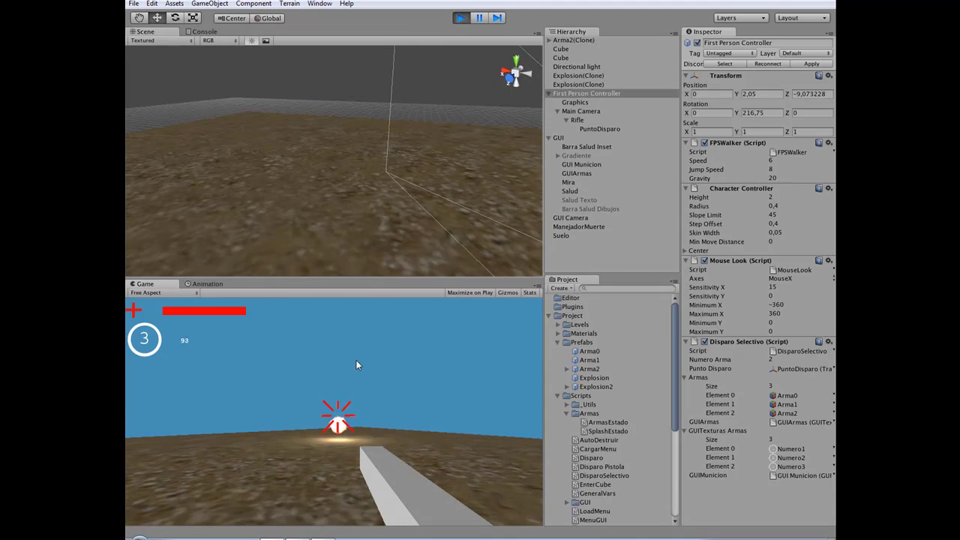
pyautogui.click(357, 365)
pyautogui.click(357, 365)
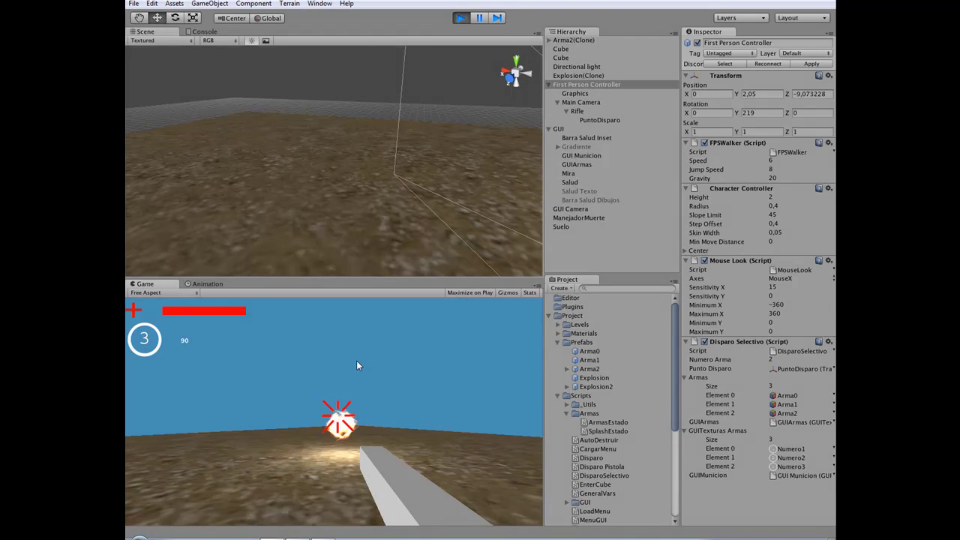
pyautogui.click(357, 360)
# Step: Fire weapons 2 and 3 again, then keep firing weapon 1 until its ammo reads 72
pyautogui.press('2')
pyautogui.click(357, 361)
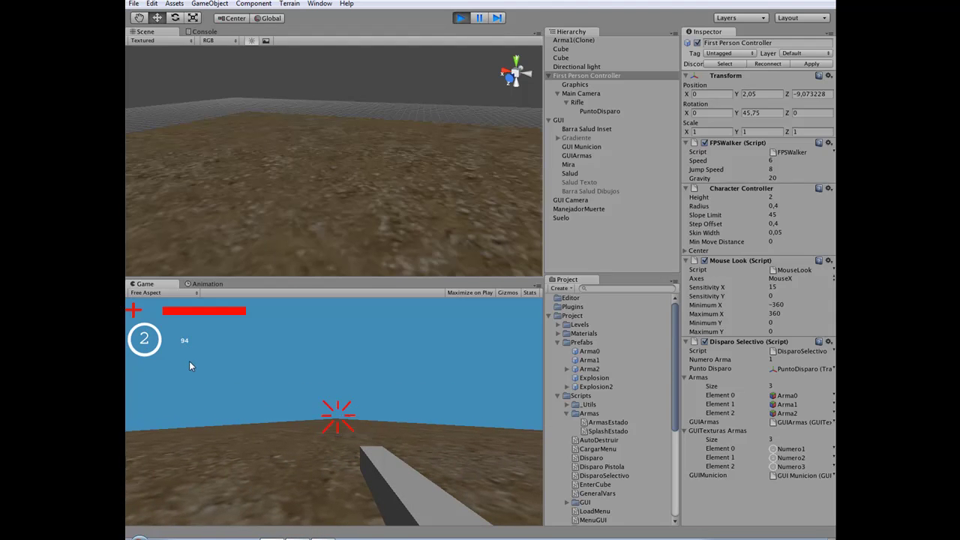
pyautogui.click(189, 361)
pyautogui.press('3')
pyautogui.click(189, 362)
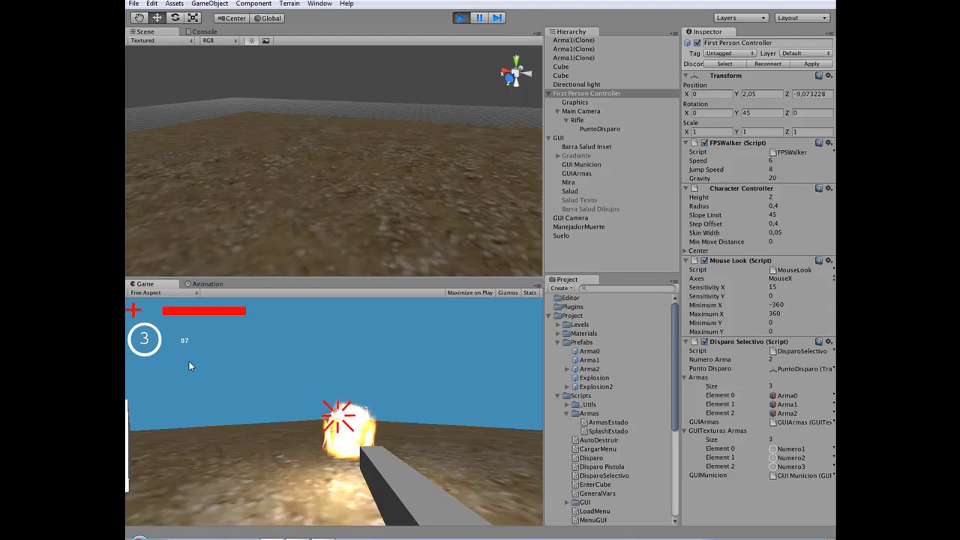
pyautogui.press('1')
pyautogui.click(188, 361)
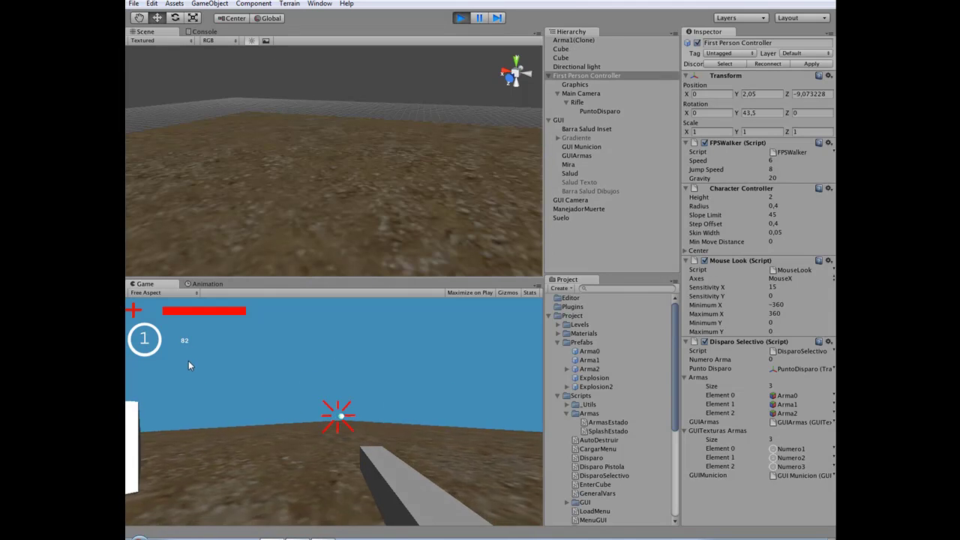
pyautogui.moveTo(188, 362); pyautogui.dragTo(205, 367)
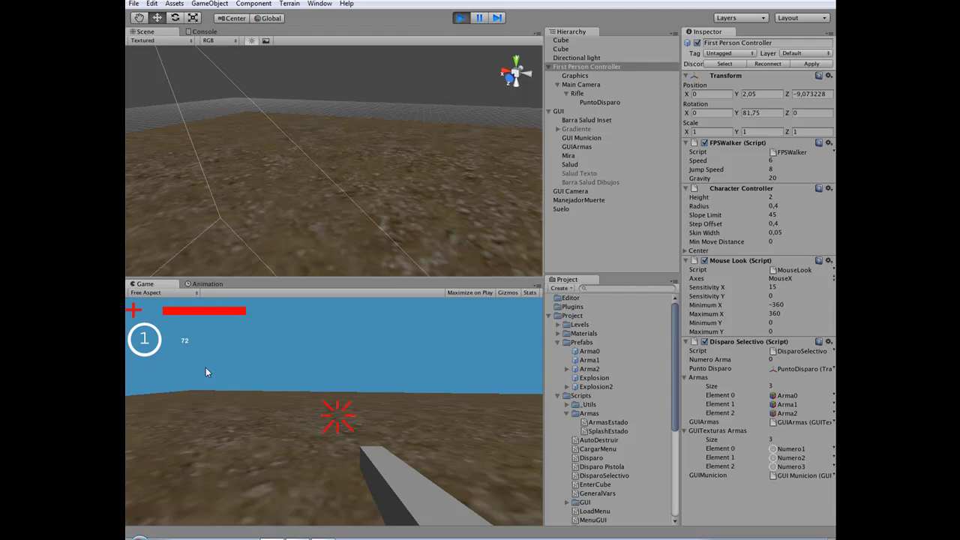
pyautogui.moveTo(189, 363)
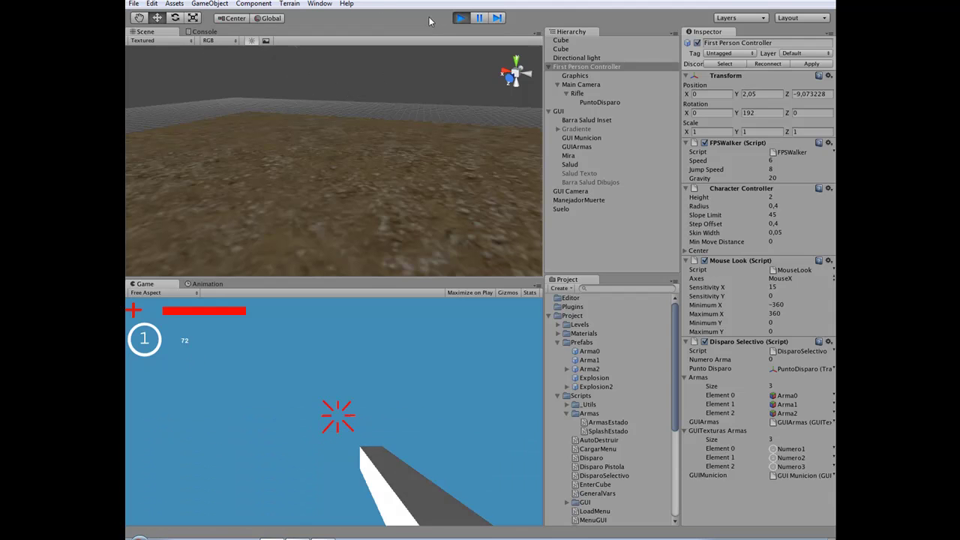
# Step: Stop play mode and open DisparoSelectivo in UniSciTE to review the code
pyautogui.click(460, 17)
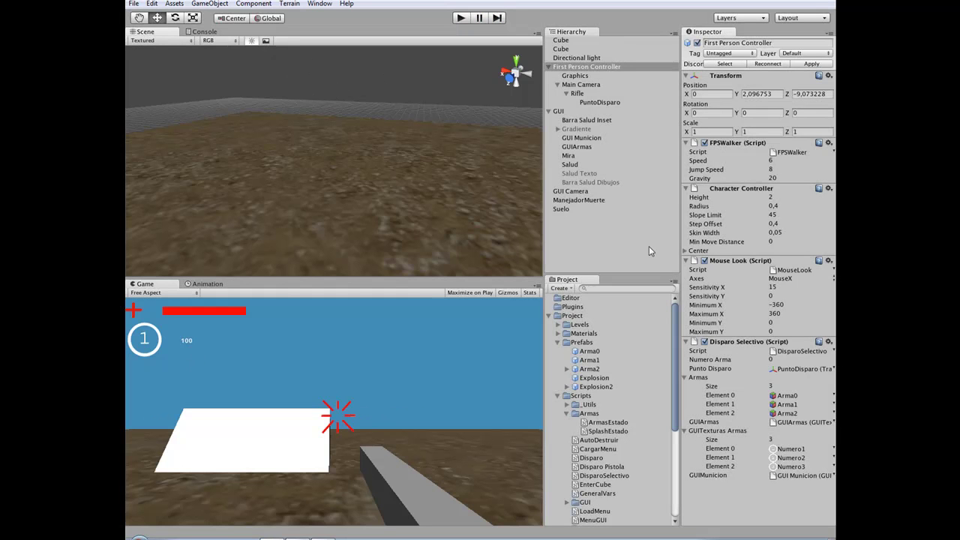
pyautogui.doubleClick(806, 351)
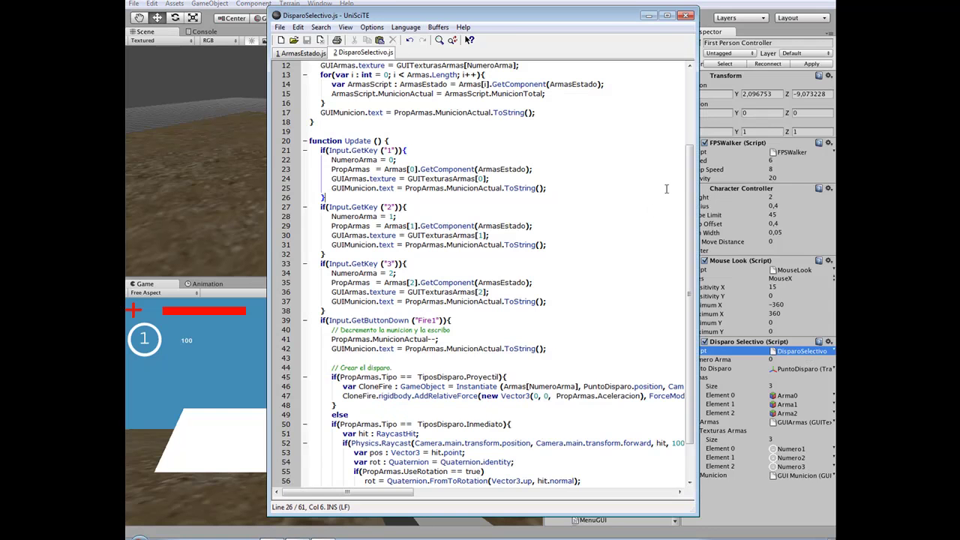
pyautogui.scroll(4, 666, 188)
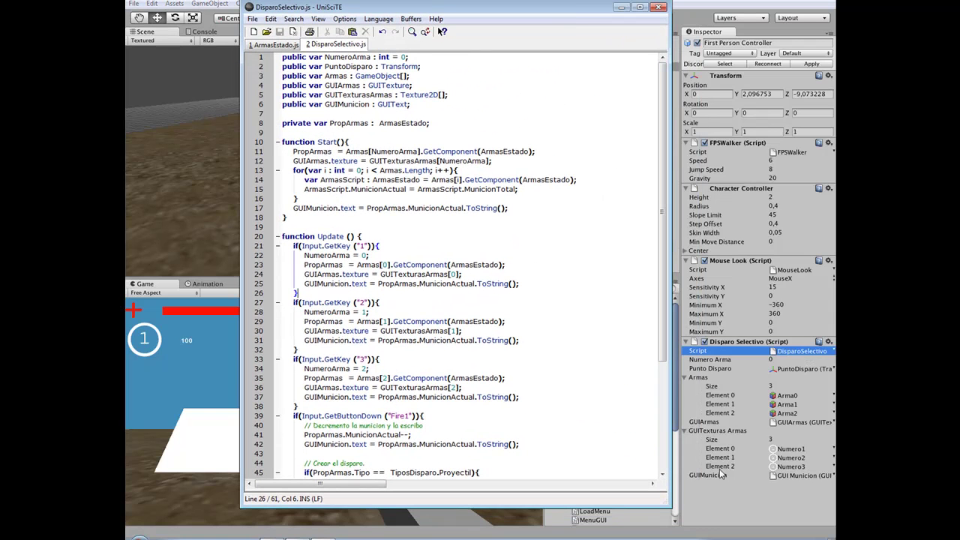
pyautogui.moveTo(666, 504); pyautogui.dragTo(758, 527)
pyautogui.scroll(-4, 645, 349)
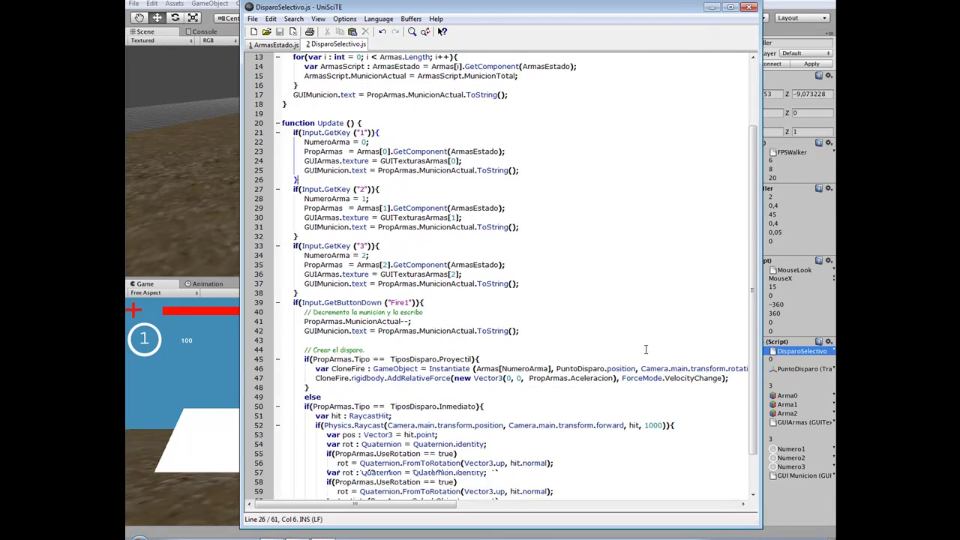
pyautogui.scroll(-1, 645, 349)
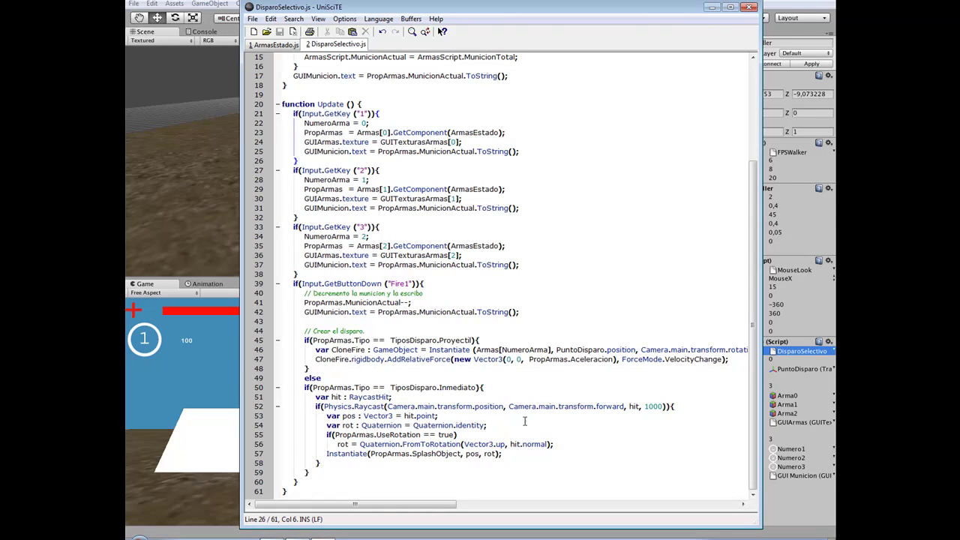
pyautogui.scroll(4, 524, 422)
pyautogui.scroll(1, 529, 421)
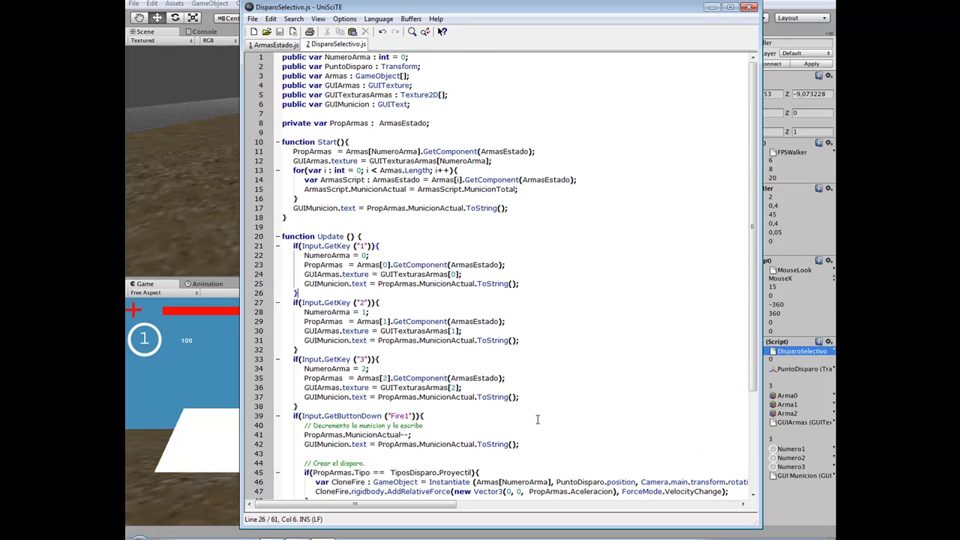
pyautogui.scroll(-1, 535, 418)
pyautogui.scroll(-2, 535, 418)
pyautogui.scroll(-2, 540, 399)
pyautogui.scroll(2, 540, 400)
pyautogui.scroll(3, 540, 400)
# Step: Finish reviewing the script and close the UniSciTE window
pyautogui.click(440, 126)
pyautogui.scroll(-5, 542, 309)
pyautogui.scroll(5, 538, 309)
pyautogui.click(749, 7)
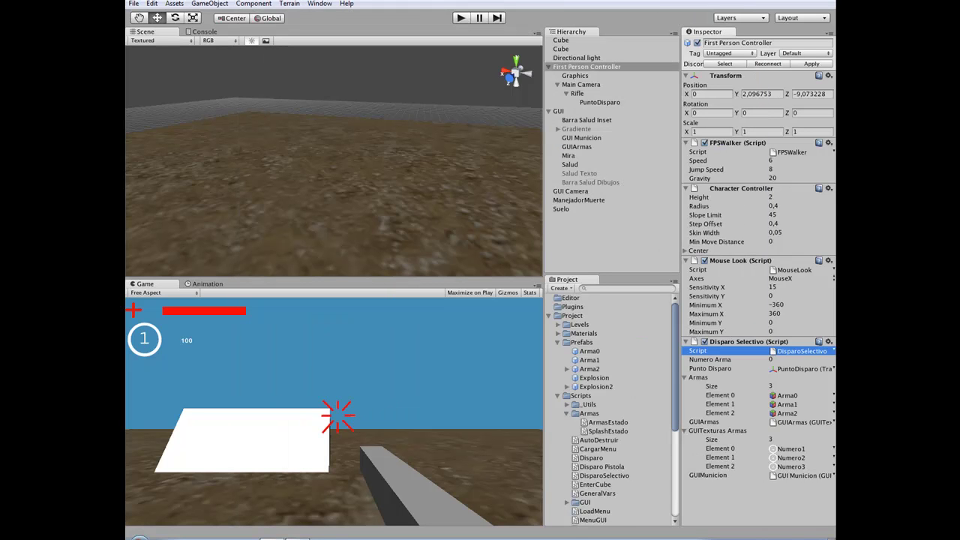